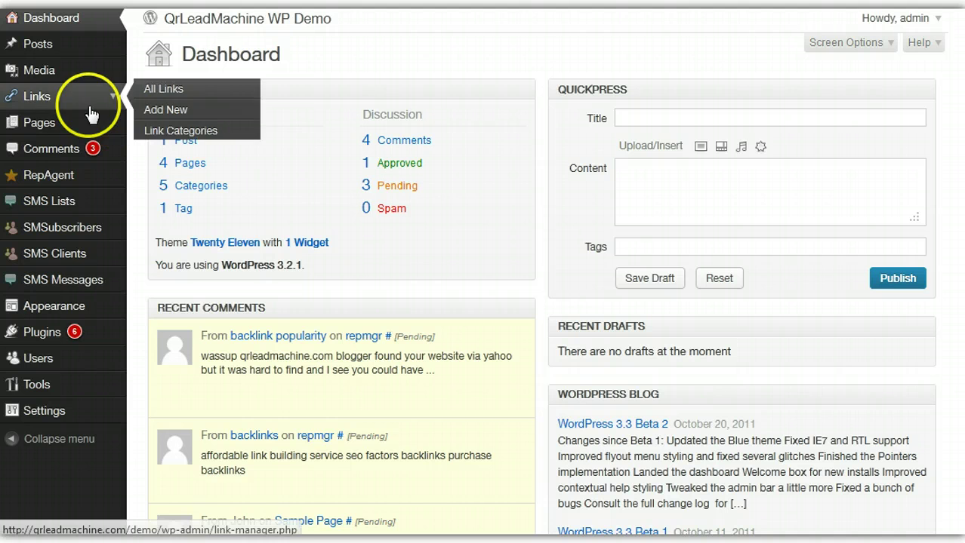
Open the Pizza Shop SMS list for editing
mouse_move(63, 204)
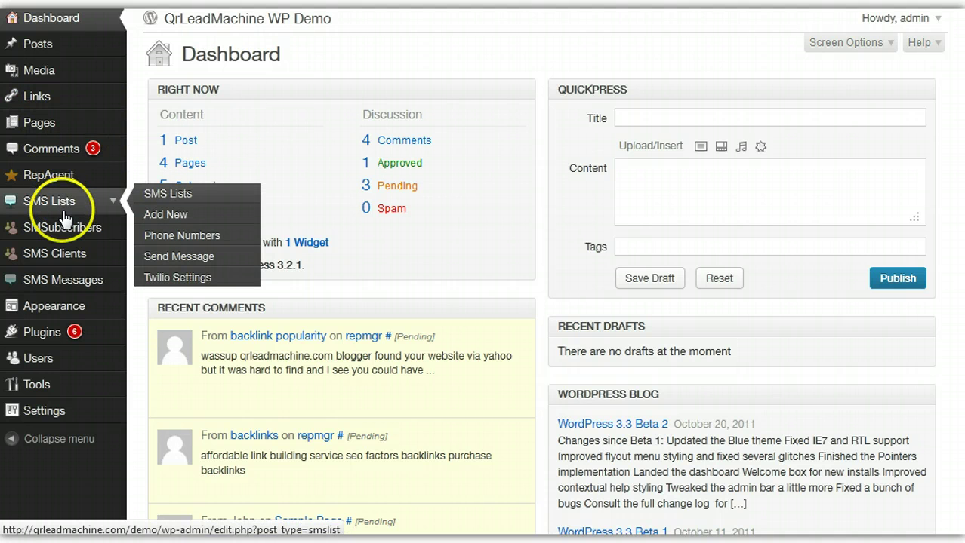
mouse_move(61, 291)
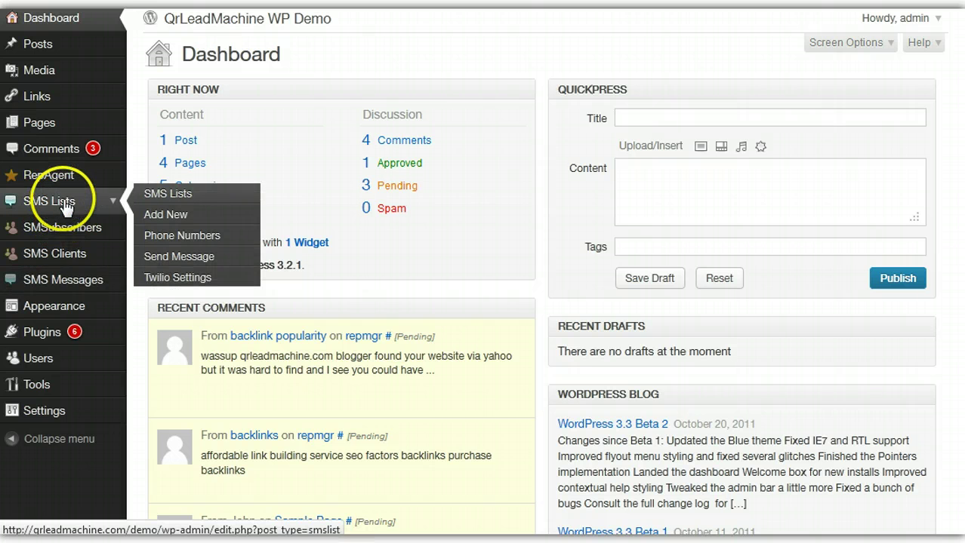
left_click(65, 206)
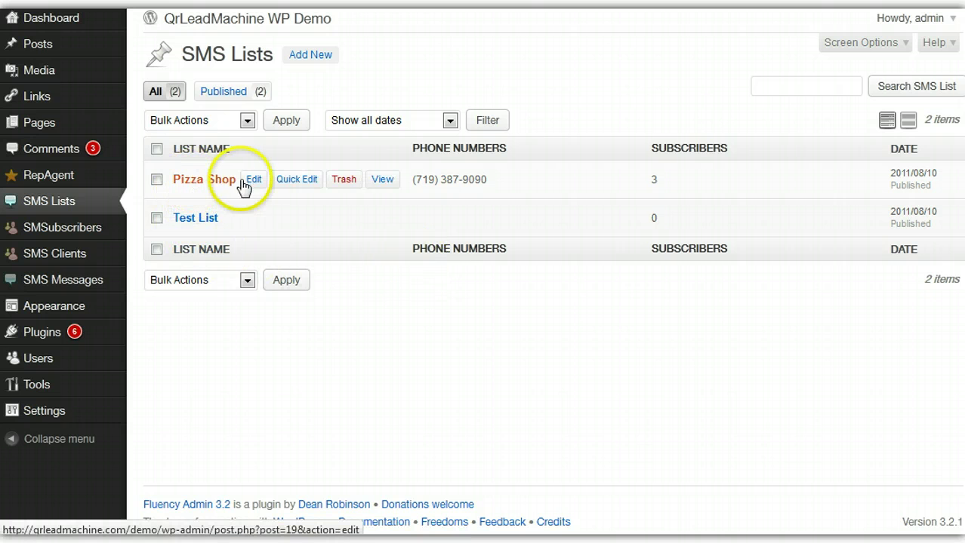
left_click(249, 184)
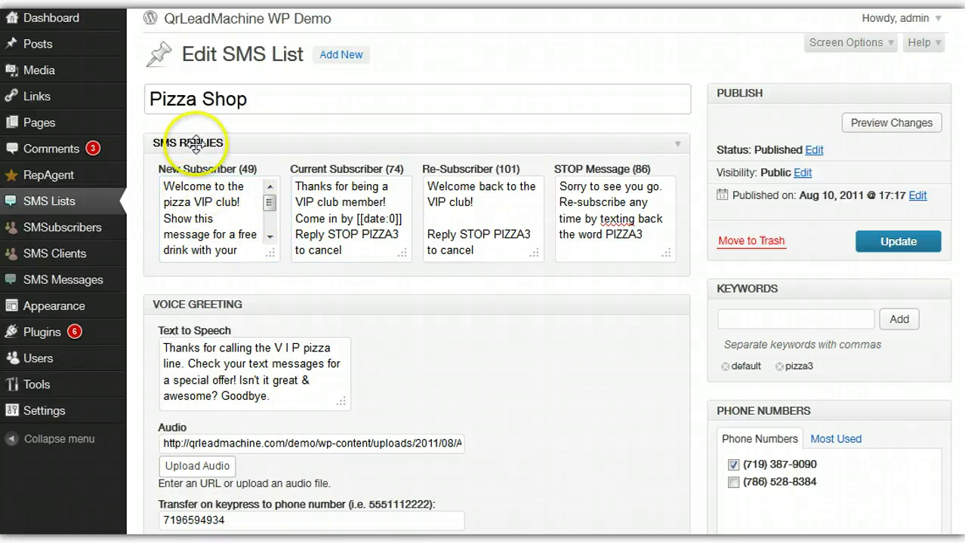
Examine the list name and the new, current, re-subscriber and STOP reply messages, including the date merge field
left_click(248, 96)
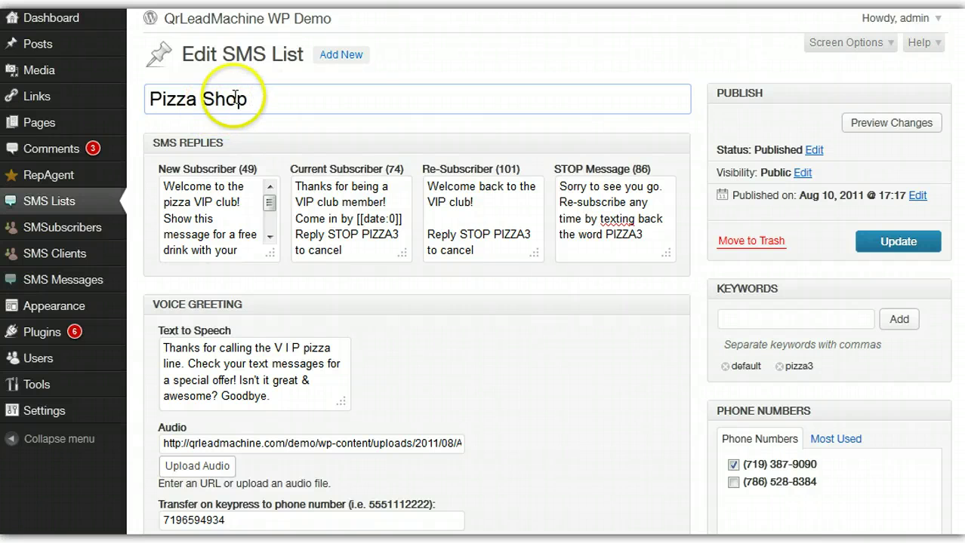
left_click(161, 155)
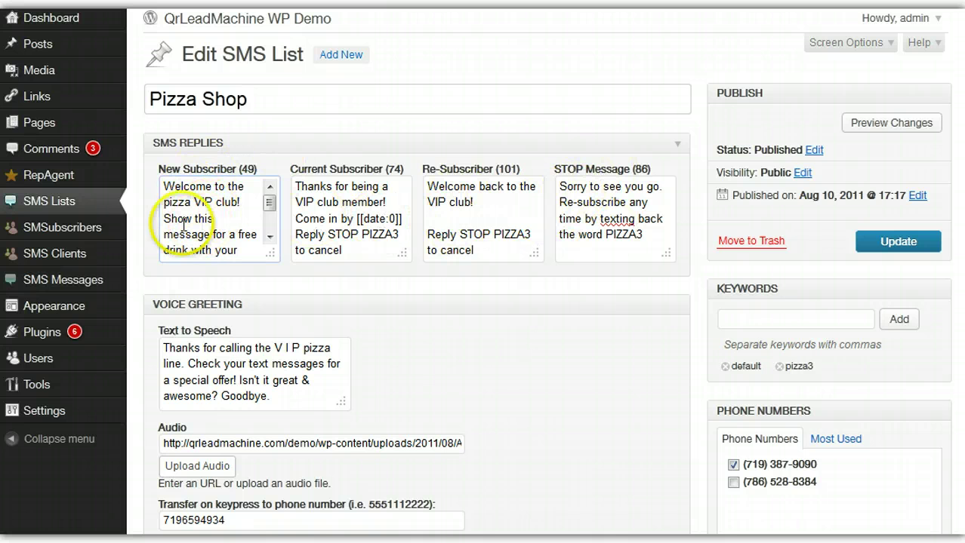
left_click(615, 208)
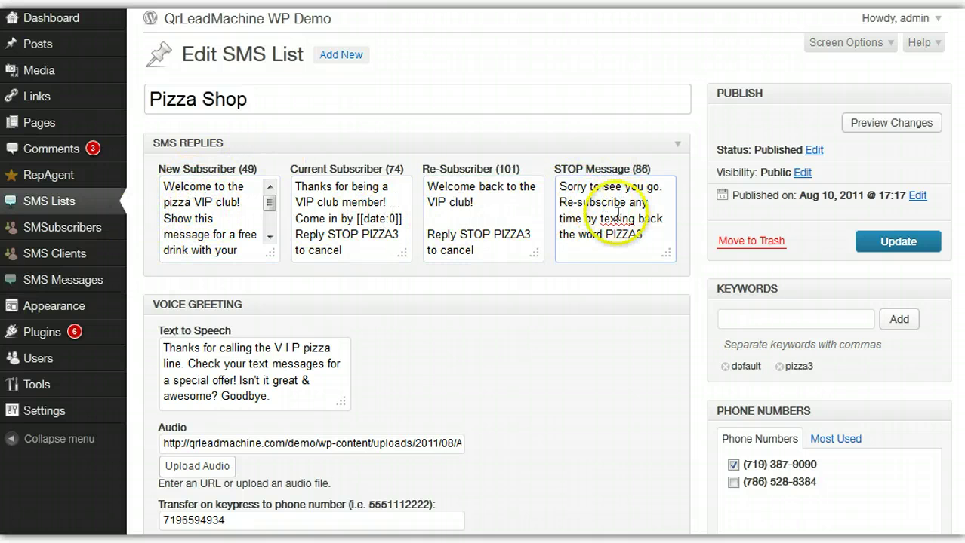
left_click(236, 213)
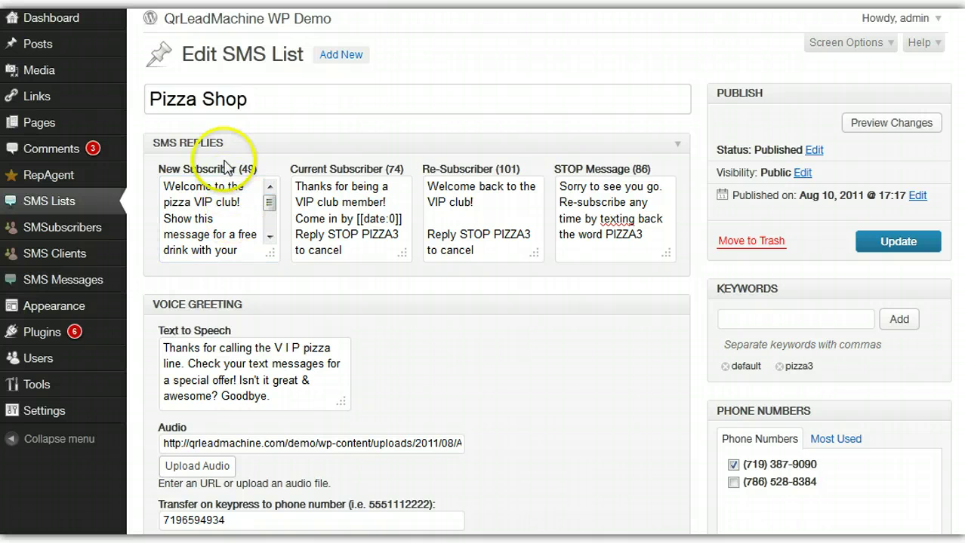
left_click(215, 200)
scroll(216, 204, "down", 1)
scroll(216, 207, "up", 1)
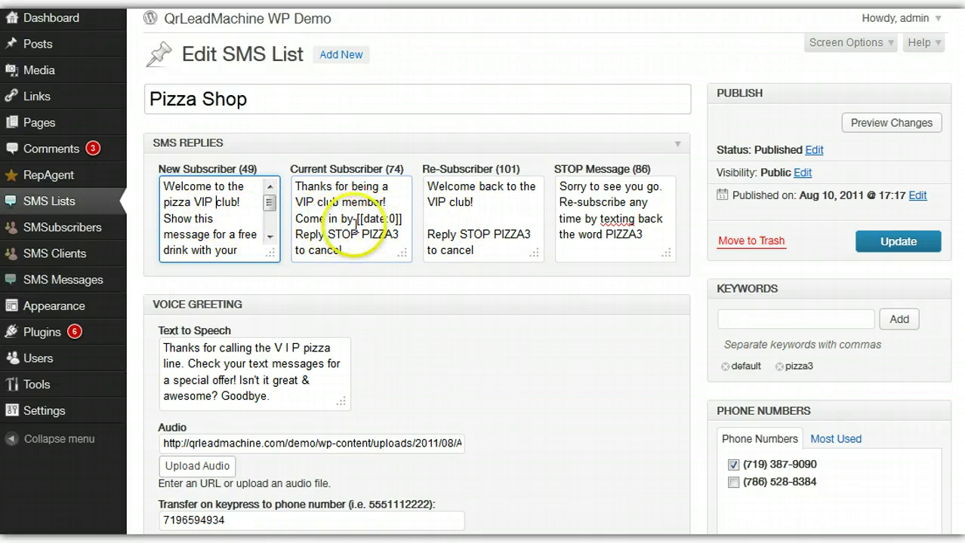
left_click_drag(355, 218, 394, 219)
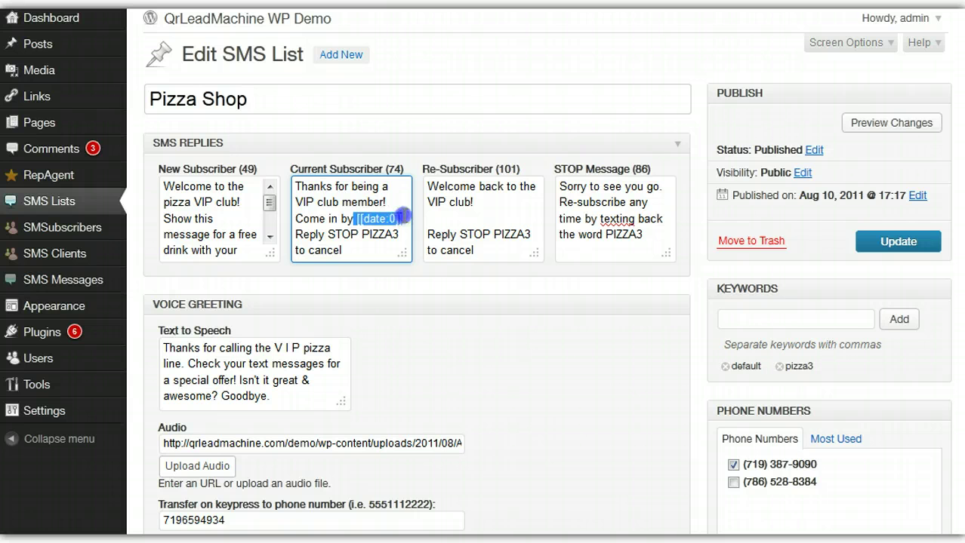
left_click_drag(358, 218, 405, 219)
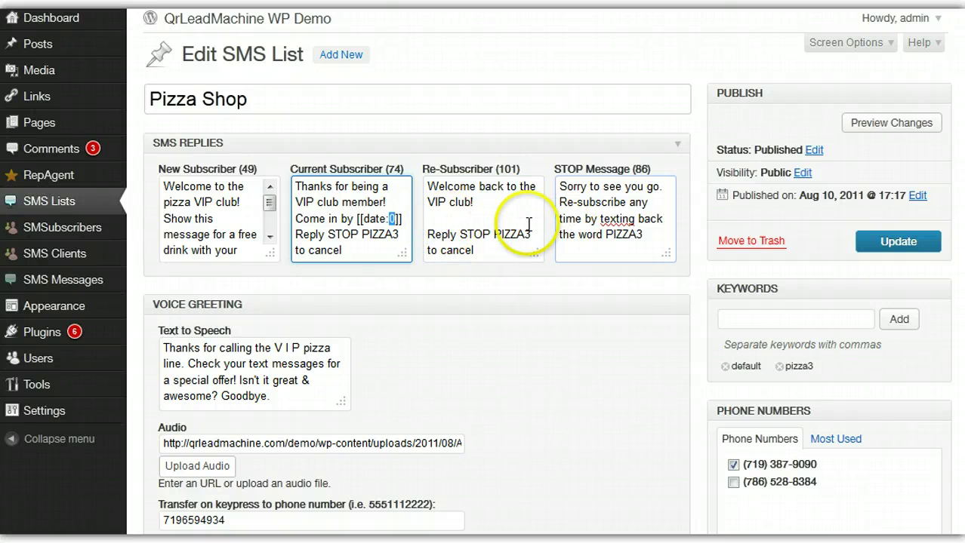
left_click(480, 237)
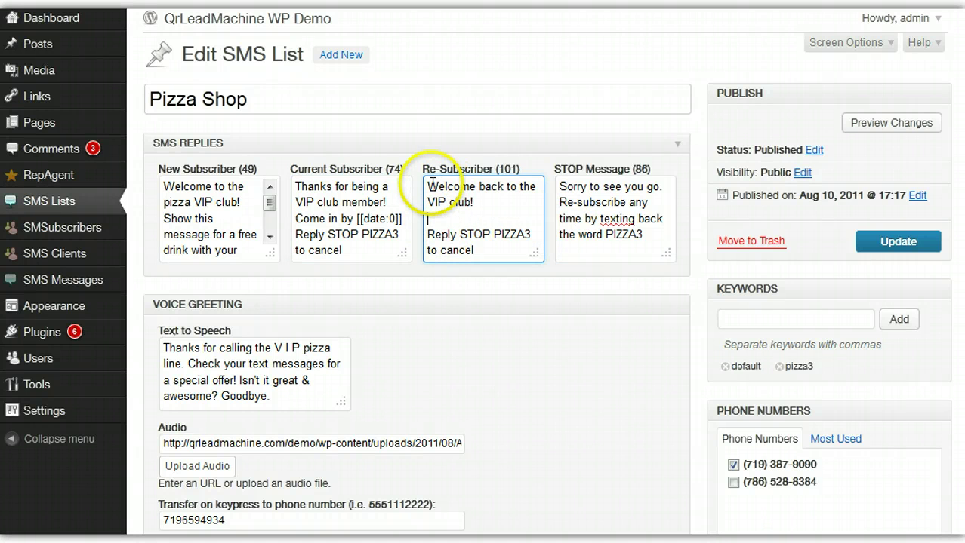
left_click_drag(429, 189, 500, 256)
left_click(479, 212)
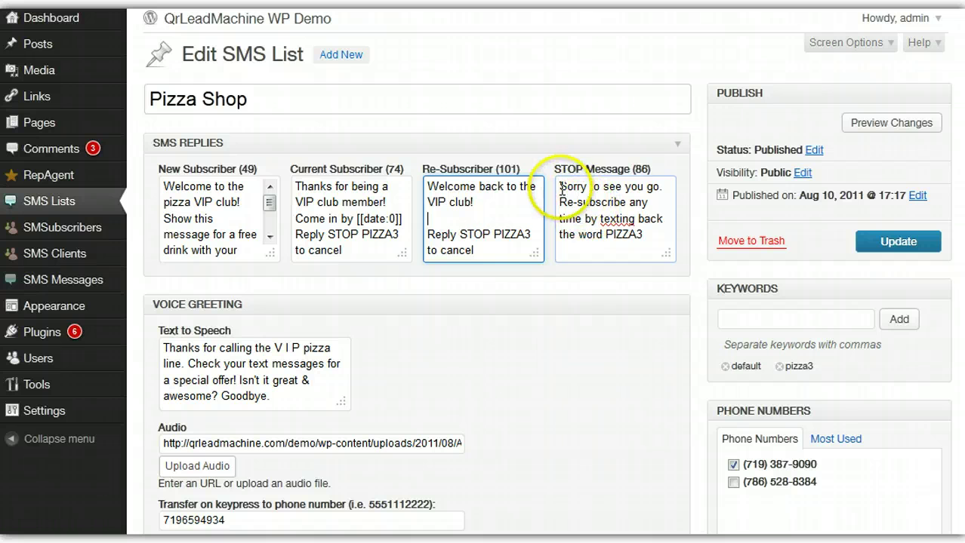
Examine the text-to-speech message in the list's voice greeting
scroll(508, 319, "down", 2)
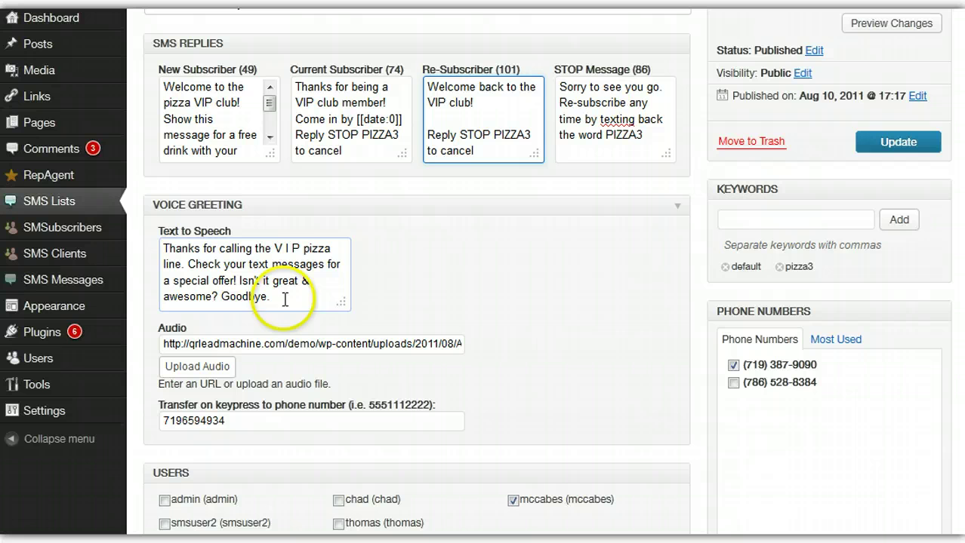
left_click(519, 280)
scroll(519, 288, "down", 3)
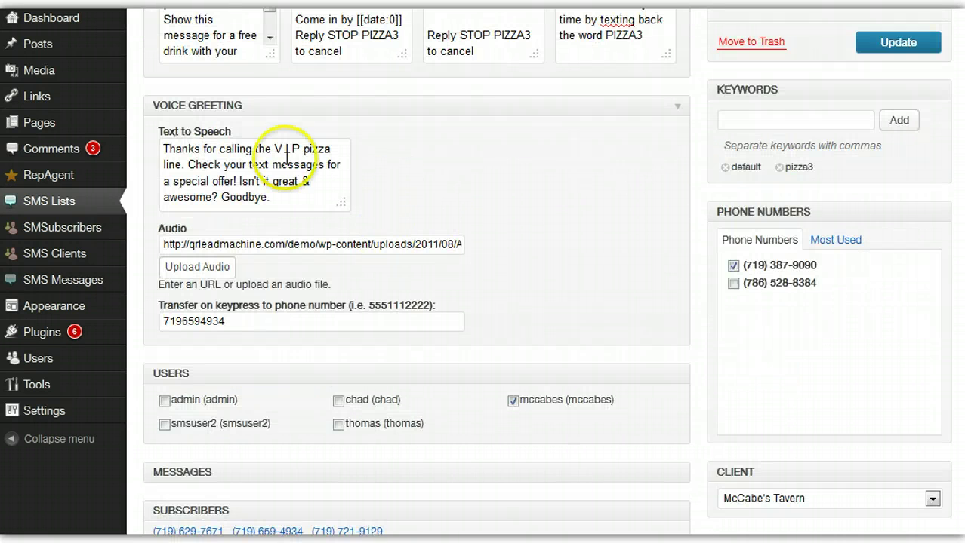
left_click(289, 199)
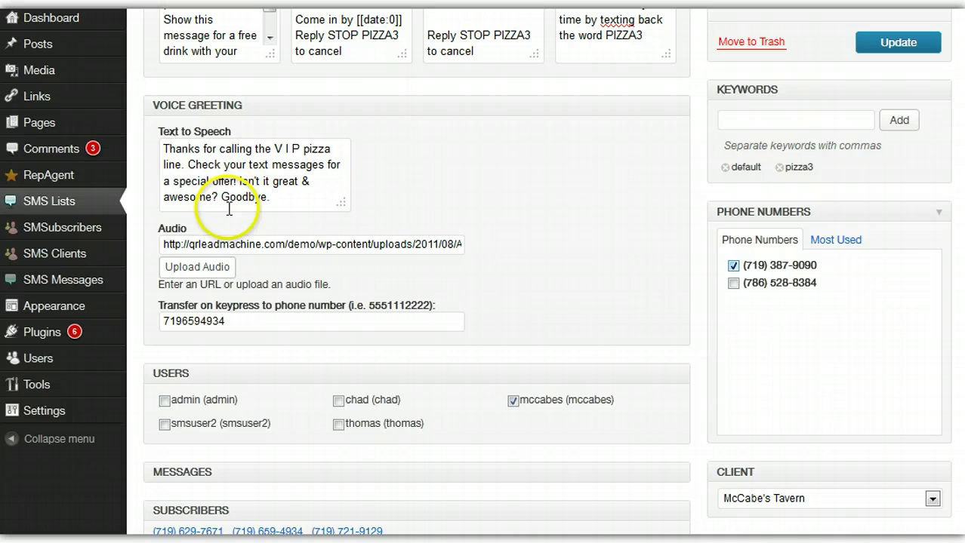
left_click(215, 170)
left_click(182, 165)
type(".")
left_click(245, 165)
type("r")
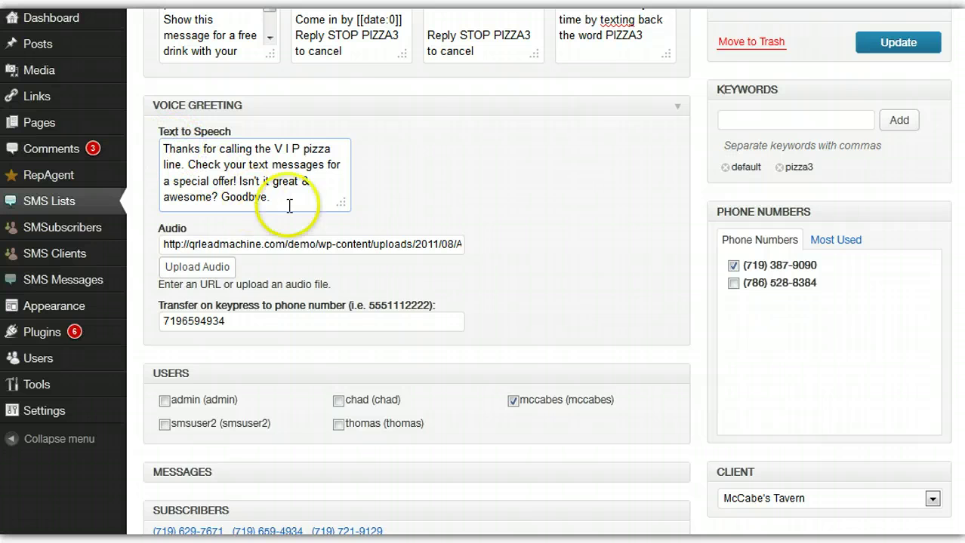
Examine the voice greeting's audio URL, its audio upload option and the keypress transfer phone number
left_click(225, 243)
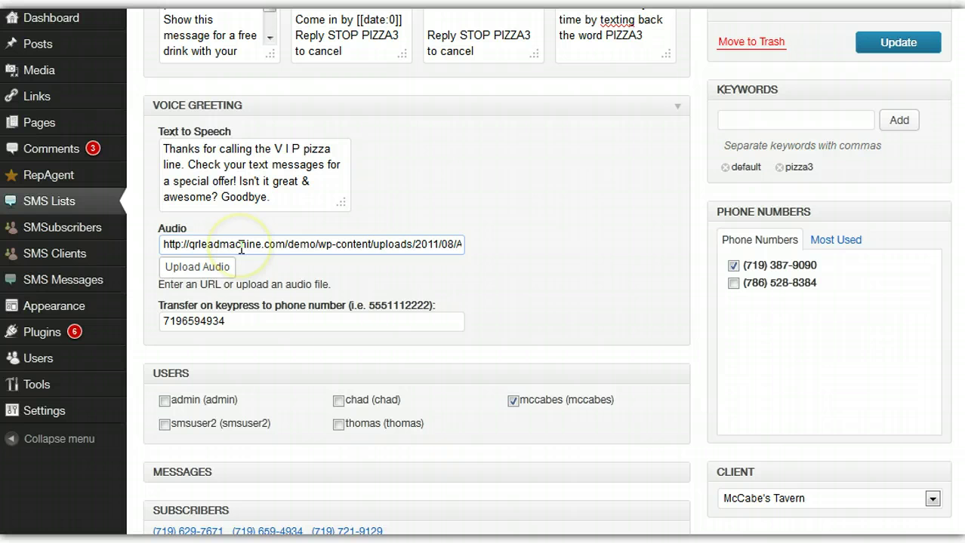
left_click(181, 266)
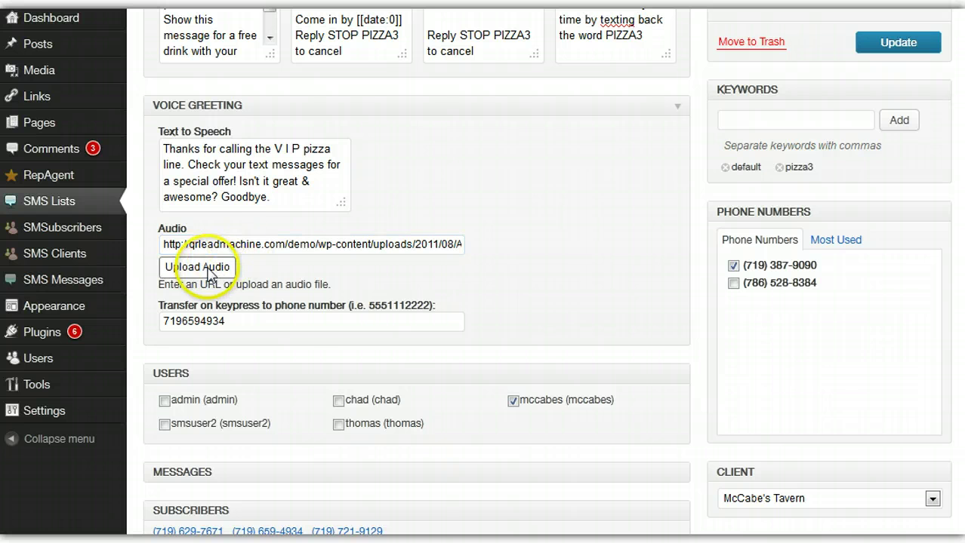
left_click(254, 330)
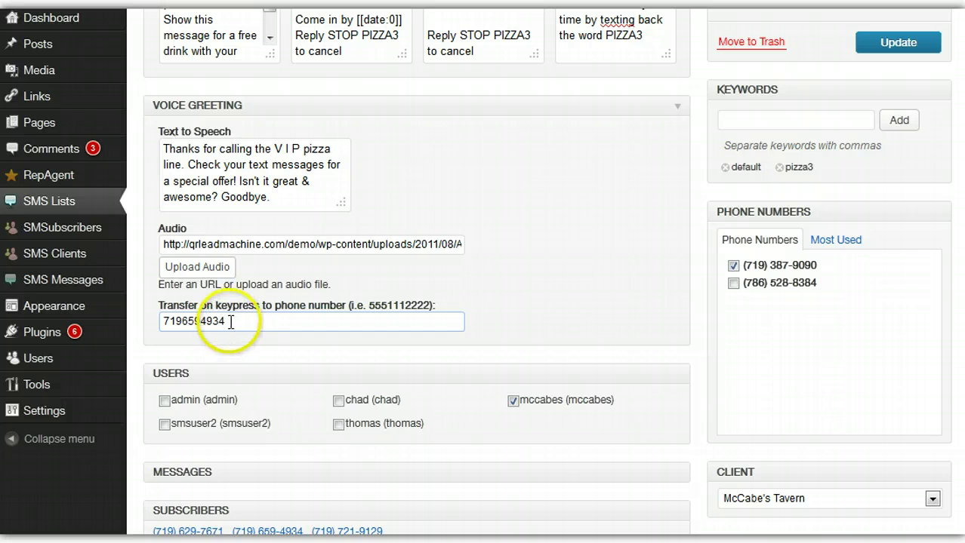
left_click(238, 245)
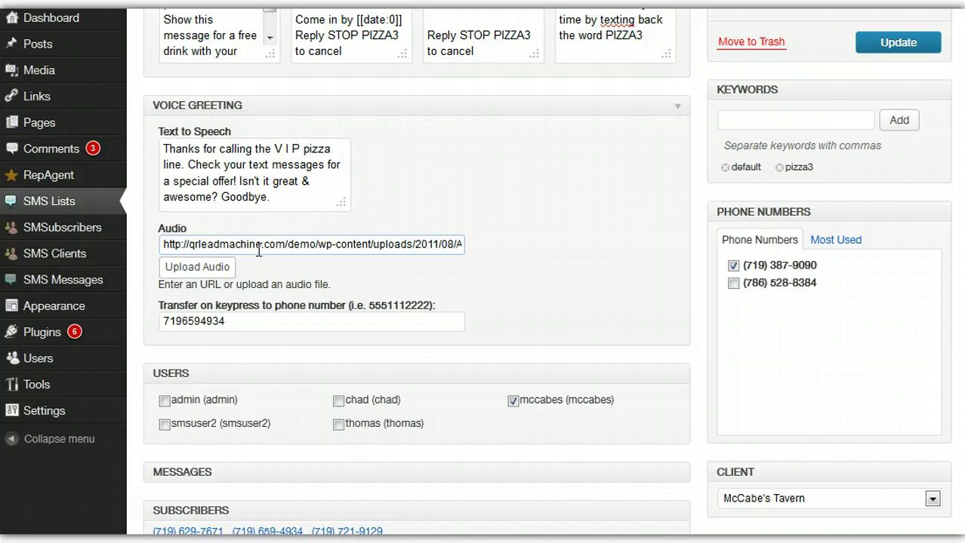
left_click(248, 323)
left_click_drag(248, 323, 166, 322)
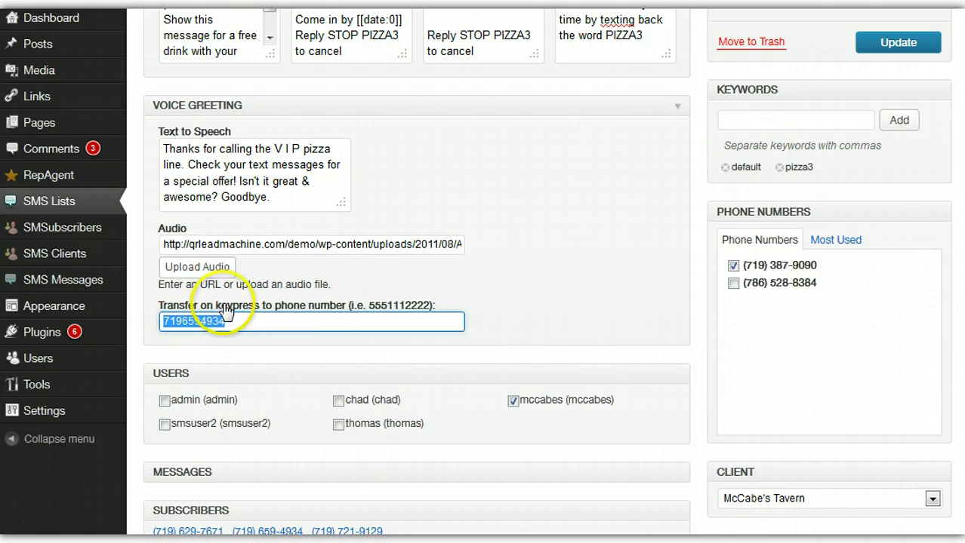
left_click(348, 281)
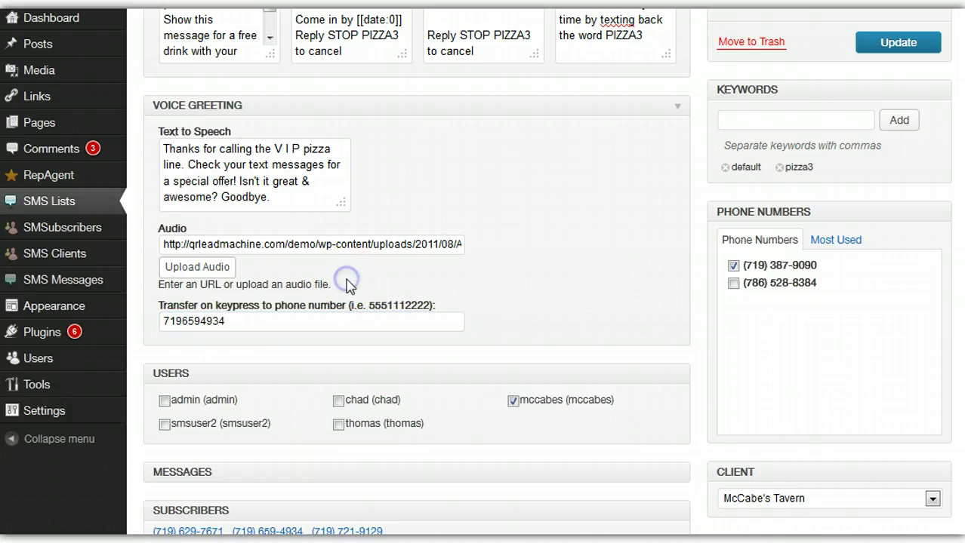
Review the list's assigned users, subscribers, keywords and phone numbers
scroll(347, 281, "down", 5)
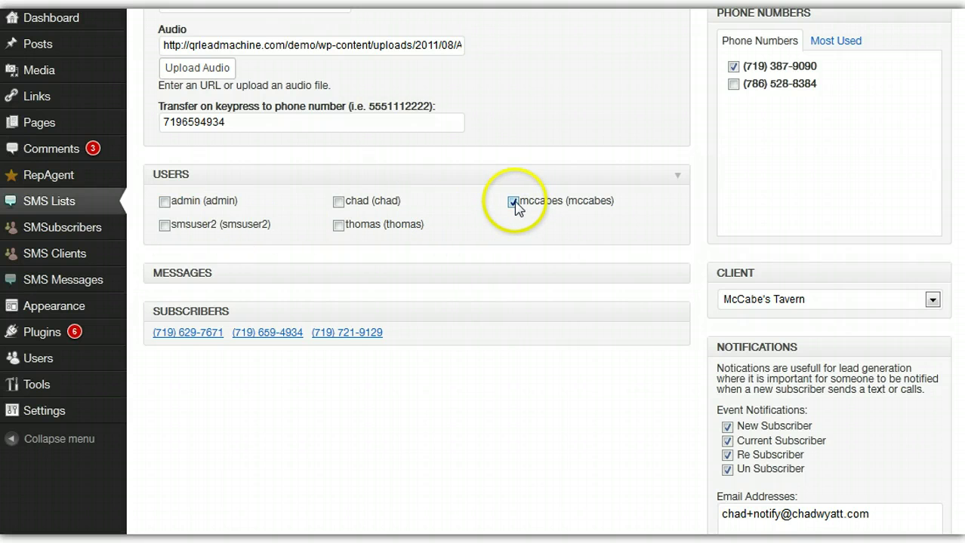
scroll(479, 205, "up", 2)
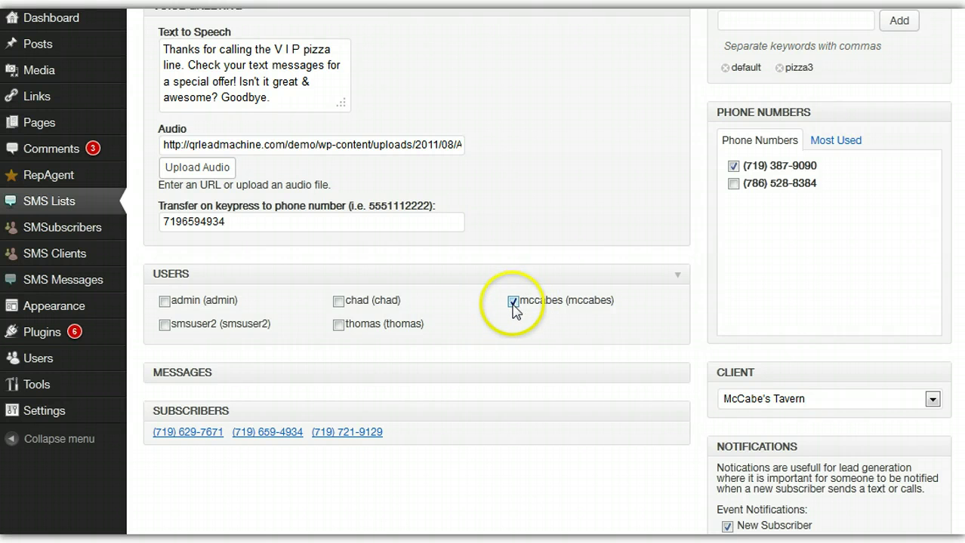
scroll(502, 315, "down", 2)
scroll(503, 317, "down", 2)
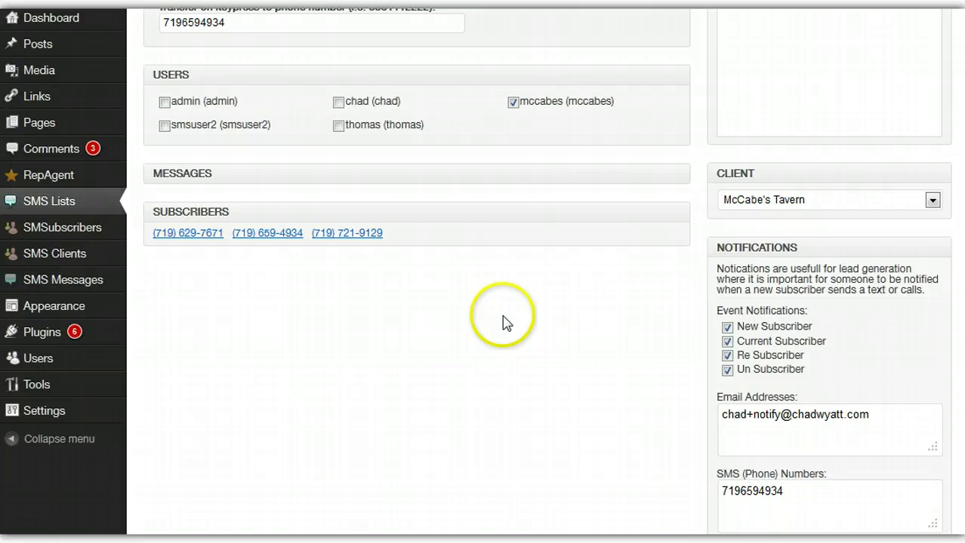
scroll(502, 321, "up", 8)
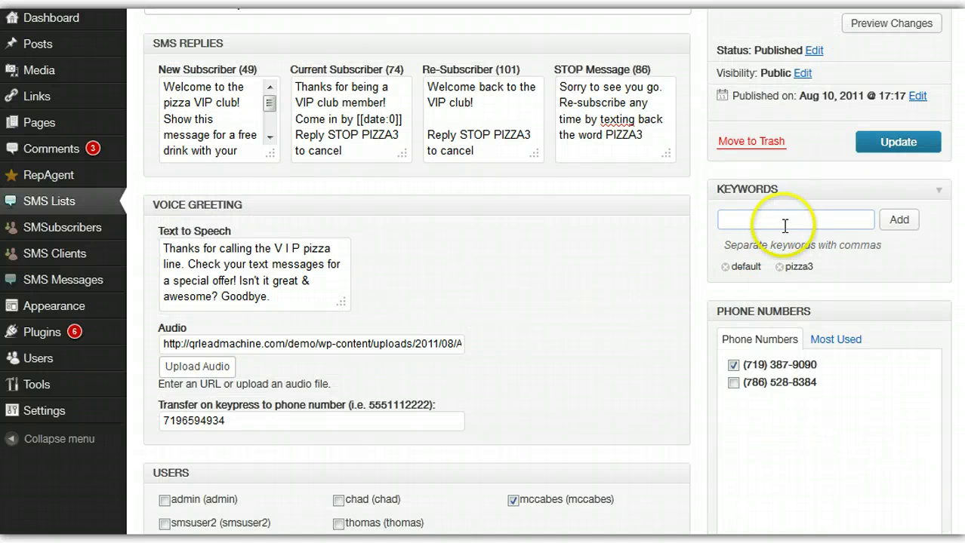
scroll(811, 302, "down", 2)
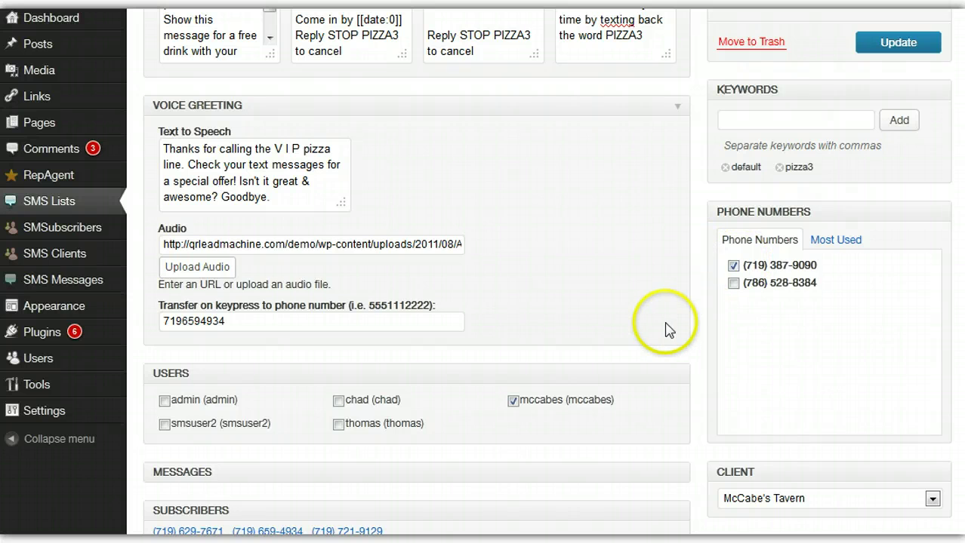
Choose McCabe's Tavern as the client for the SMS list
scroll(660, 323, "down", 4)
scroll(633, 359, "down", 2)
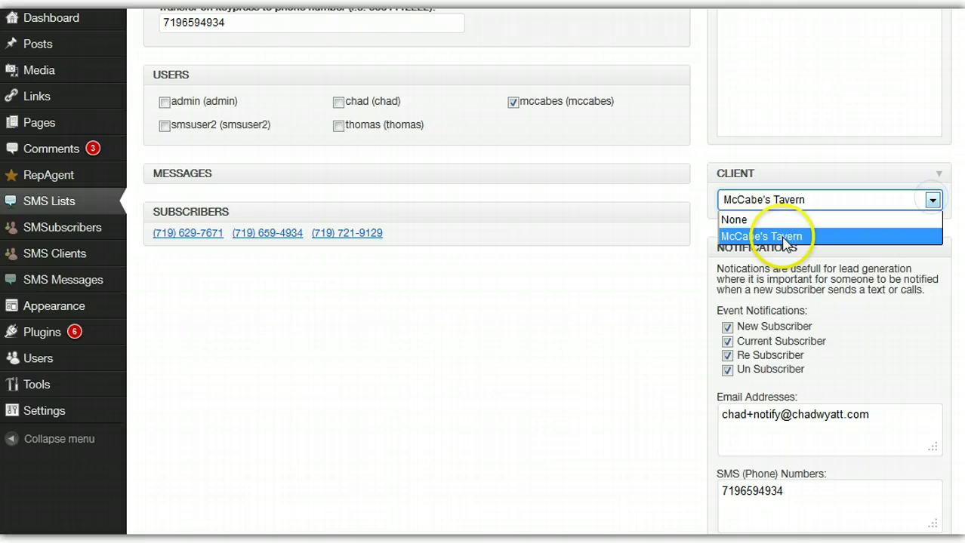
left_click(761, 235)
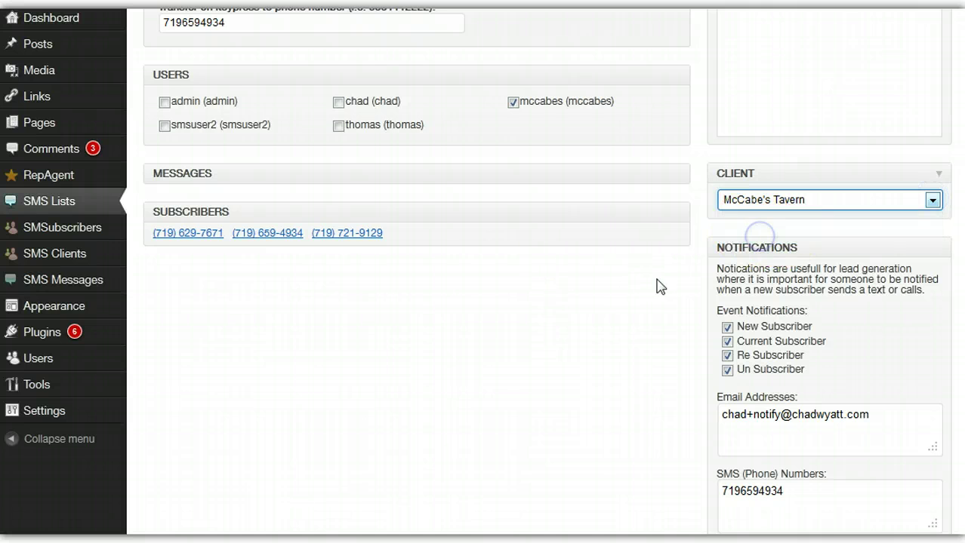
left_click(601, 337)
Examine the notification settings, covering the event types, email addresses, SMS numbers and notification URLs
scroll(825, 344, "down", 5)
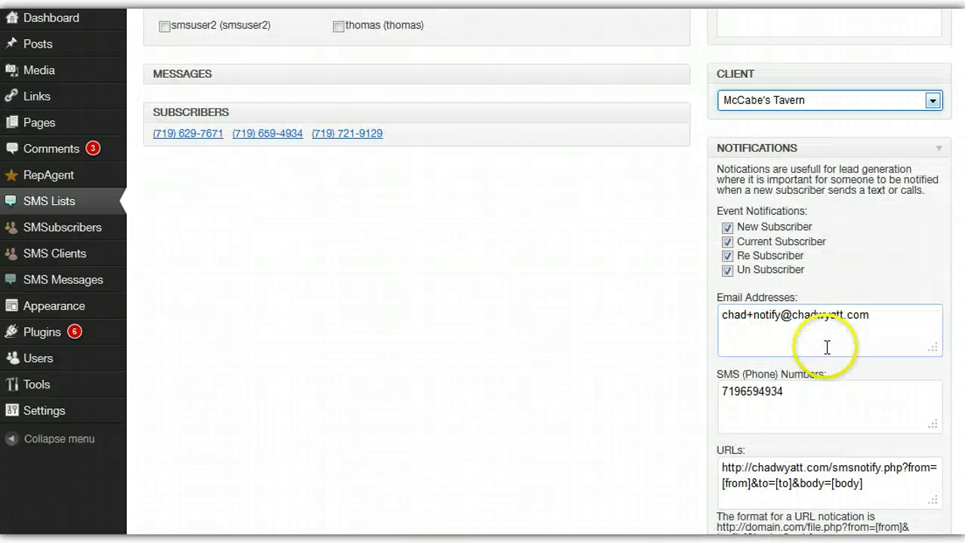
left_click(774, 316)
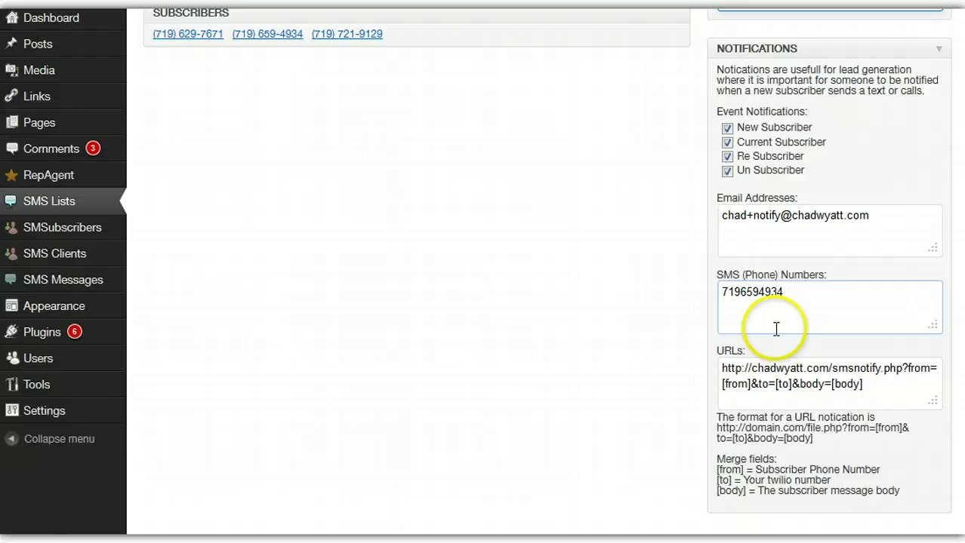
left_click(777, 378)
left_click(872, 218)
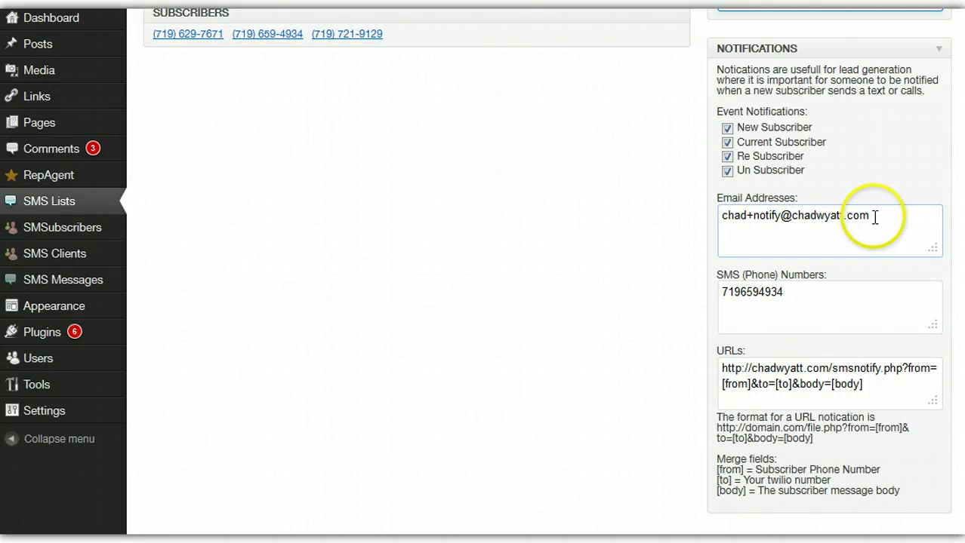
left_click(834, 144)
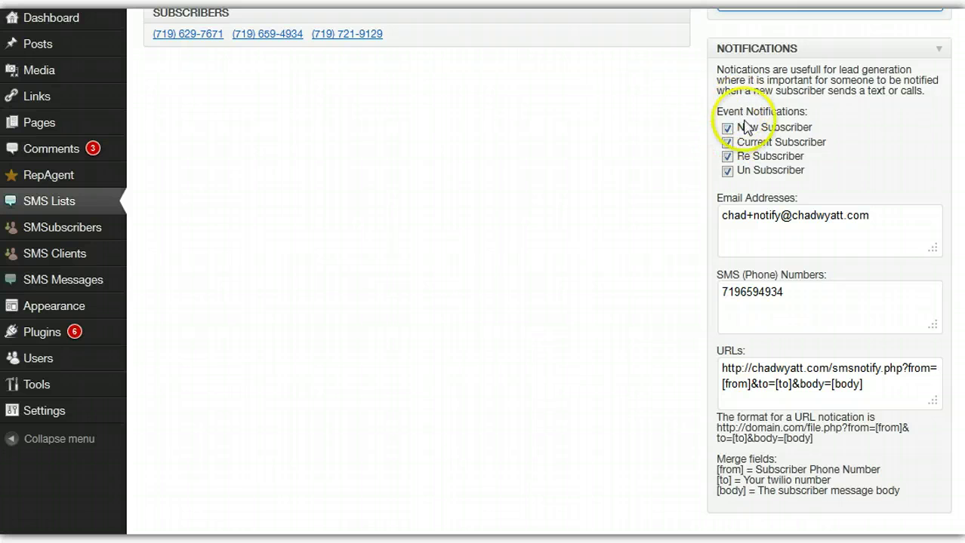
left_click(727, 157)
left_click(727, 156)
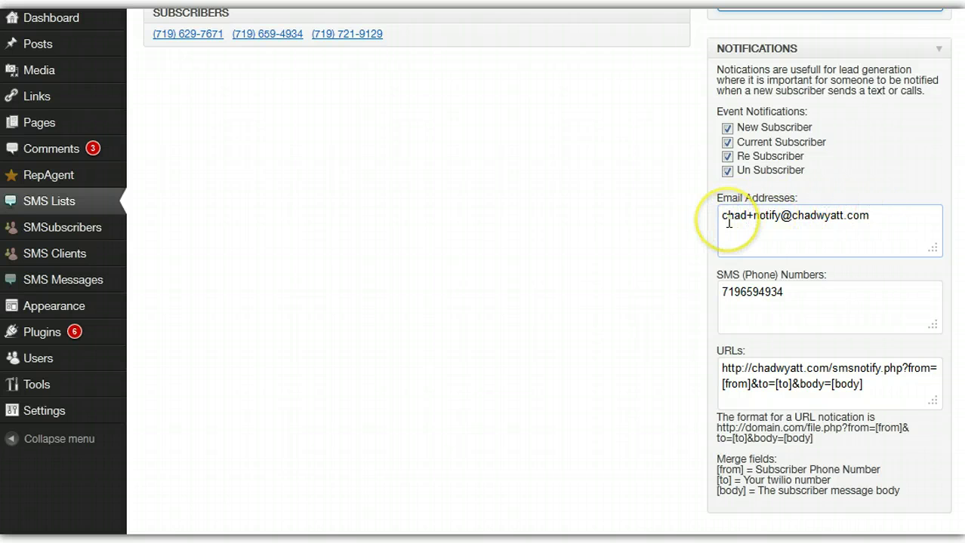
Examine the notification phone number field and the format and merge fields of the notification URL
left_click(762, 294)
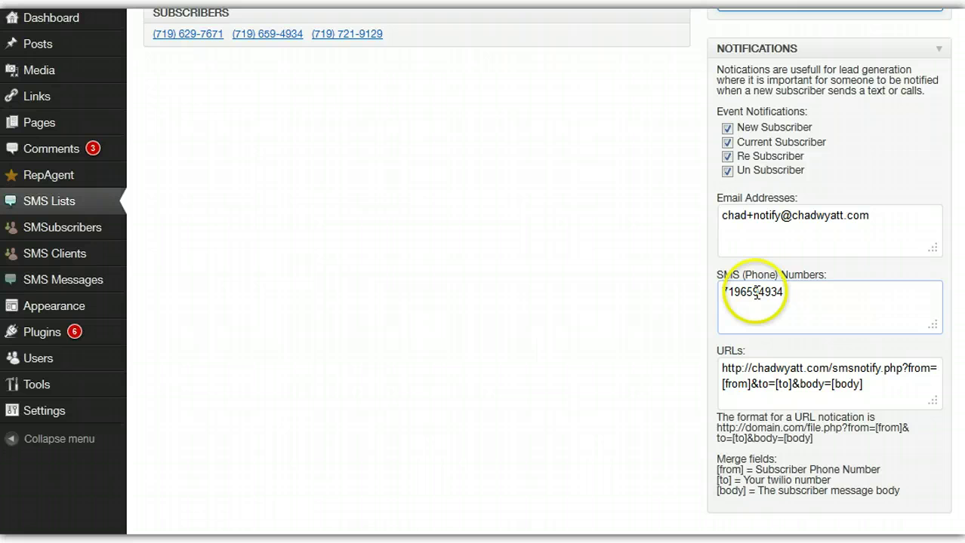
left_click(751, 297)
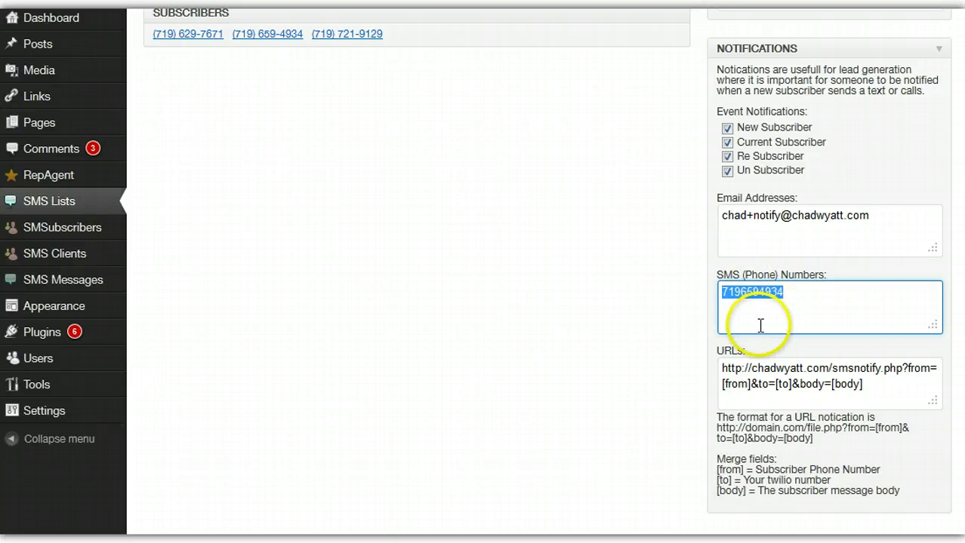
scroll(759, 323, "down", 1)
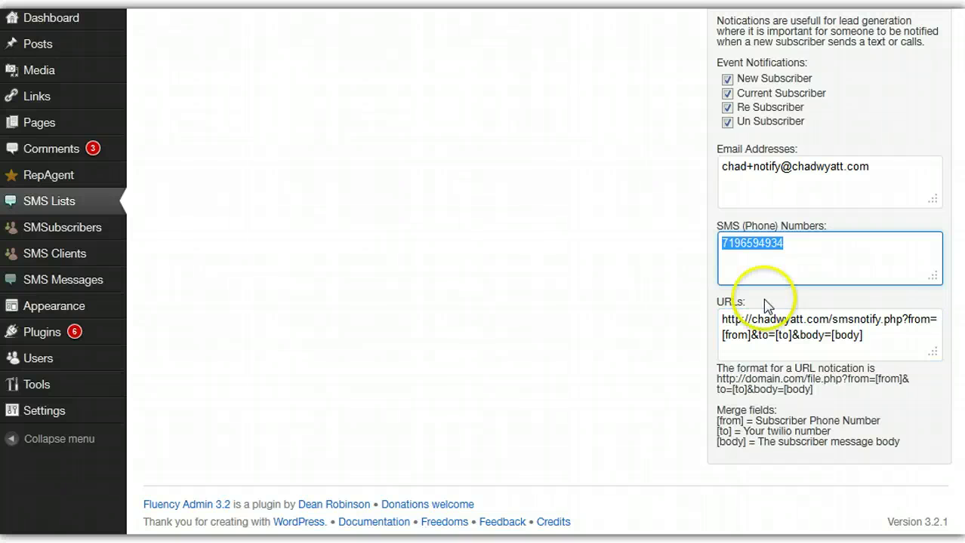
left_click_drag(868, 335, 701, 316)
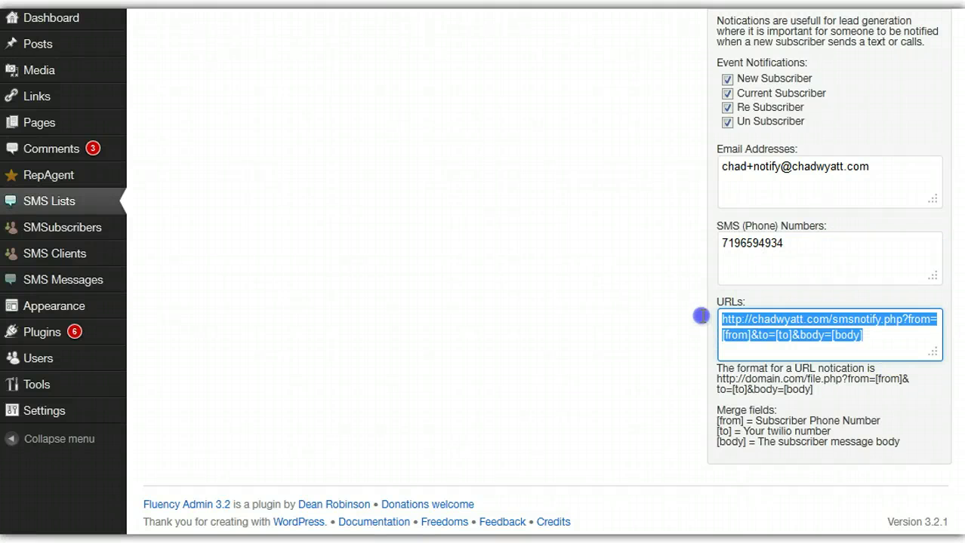
left_click(875, 337)
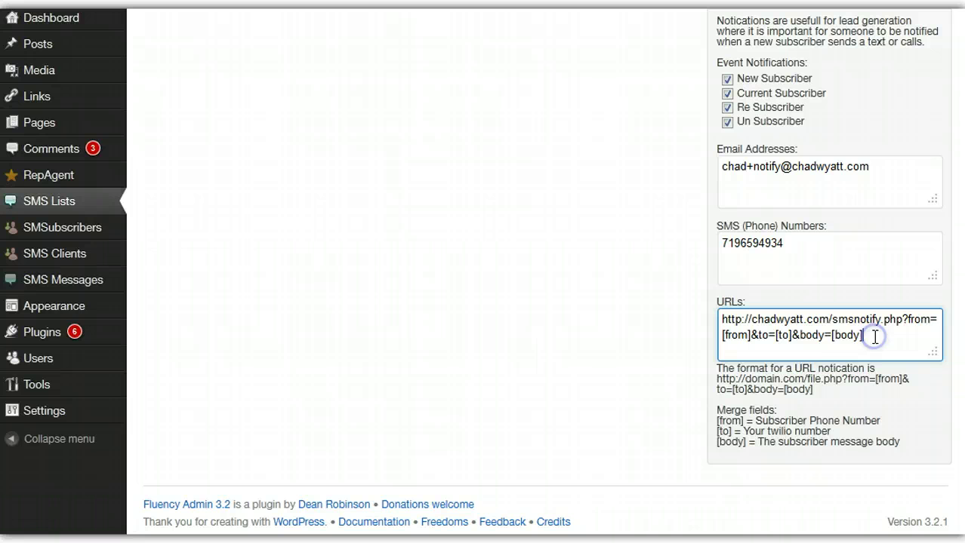
left_click(874, 338)
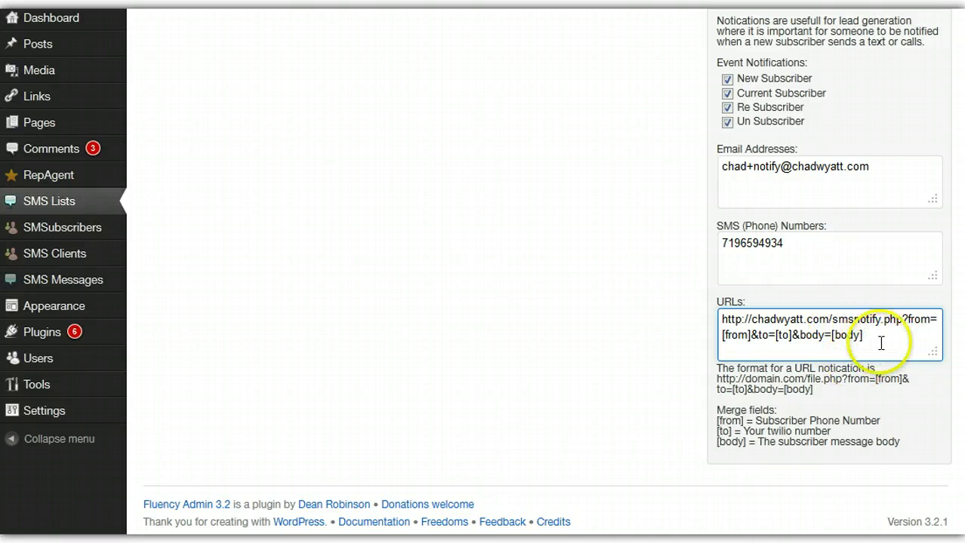
Open the SMS subscribers overview and review the subscribers' phone numbers and assigned lists
scroll(814, 431, "up", 6)
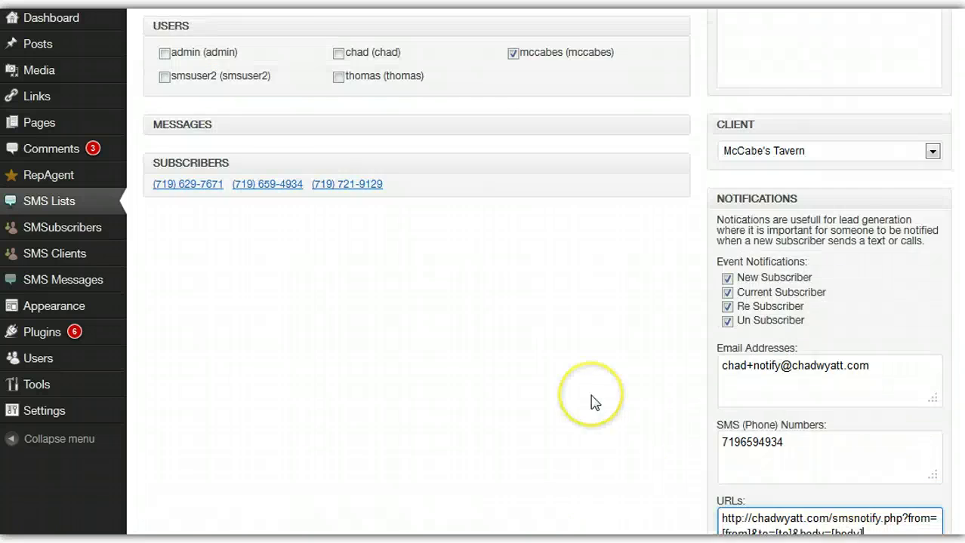
scroll(589, 399, "up", 3)
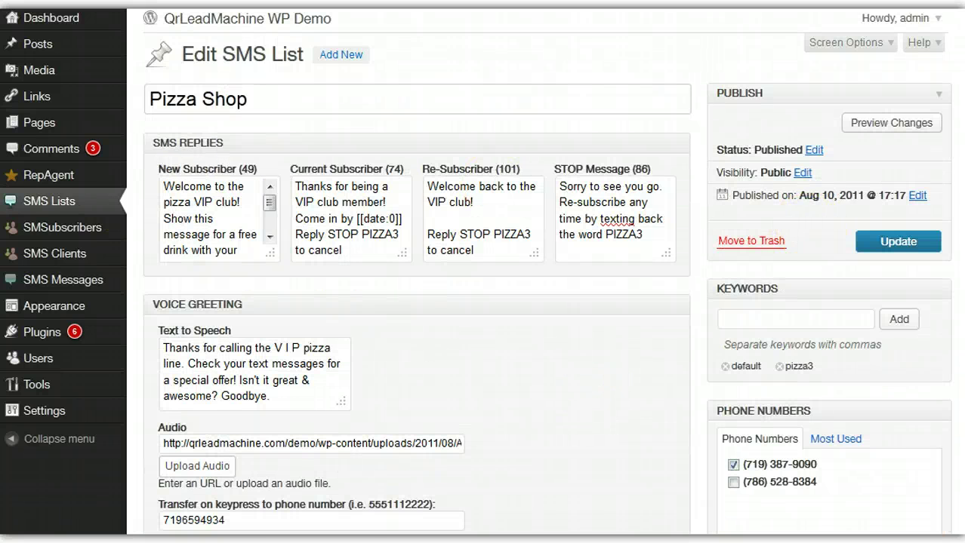
mouse_move(72, 233)
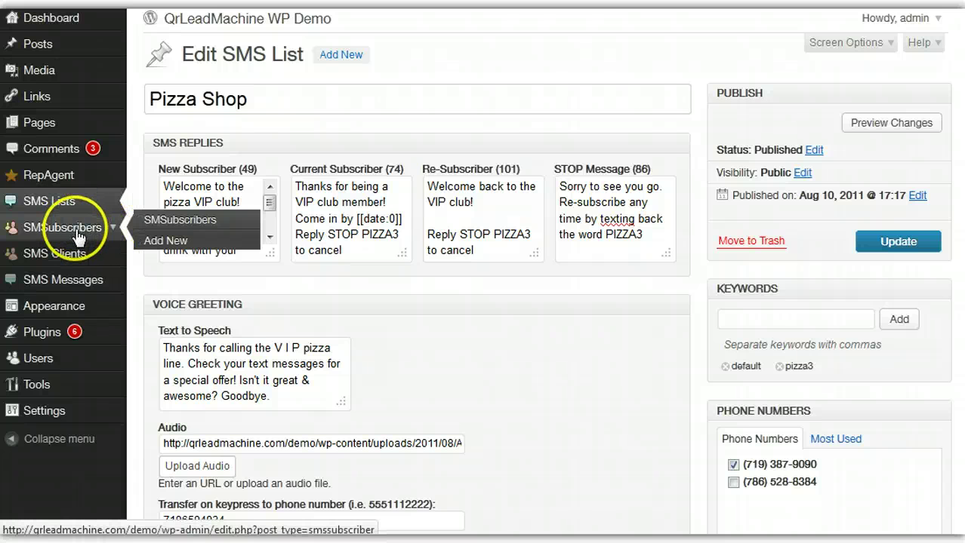
left_click(76, 229)
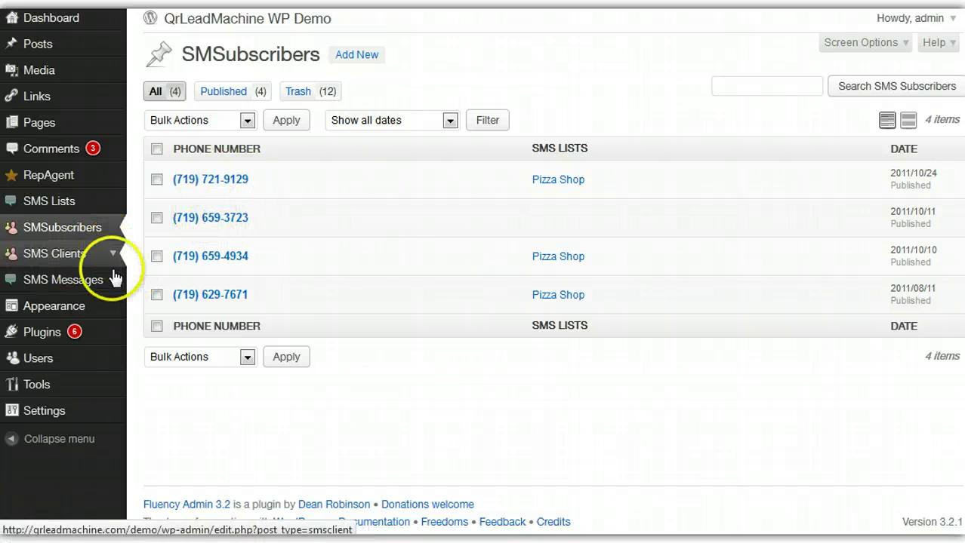
mouse_move(99, 289)
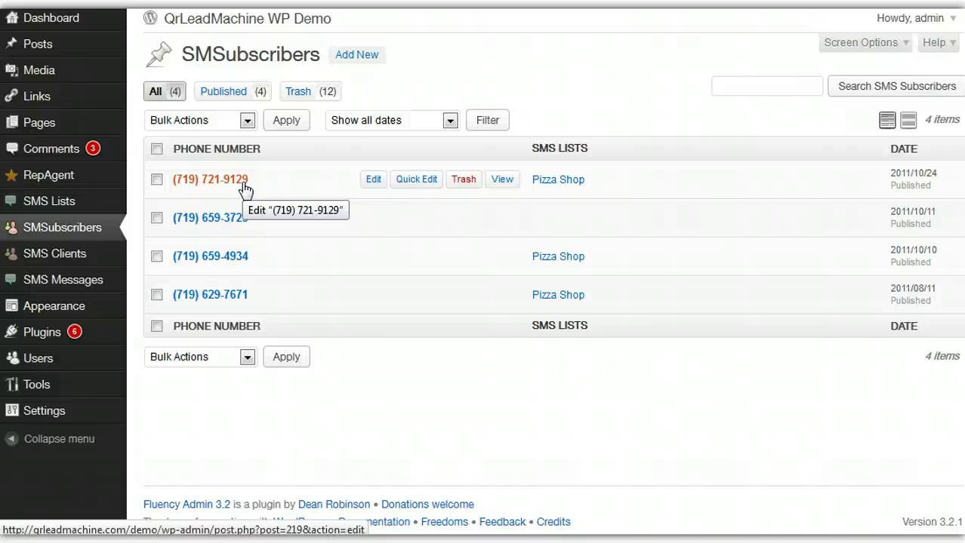
Open the McCabe's Tavern SMS client and examine its stats and monthly SMS limit
left_click(68, 257)
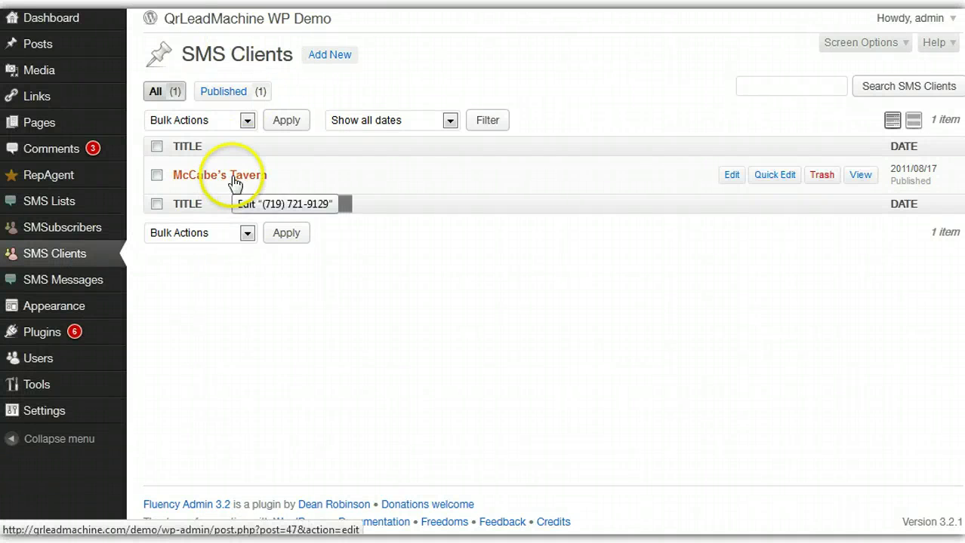
left_click(204, 180)
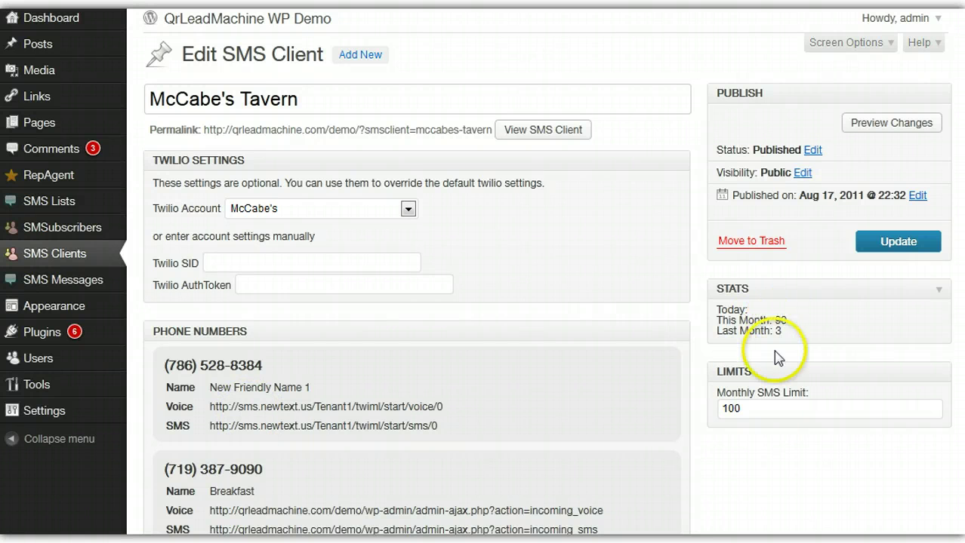
left_click_drag(825, 407, 720, 409)
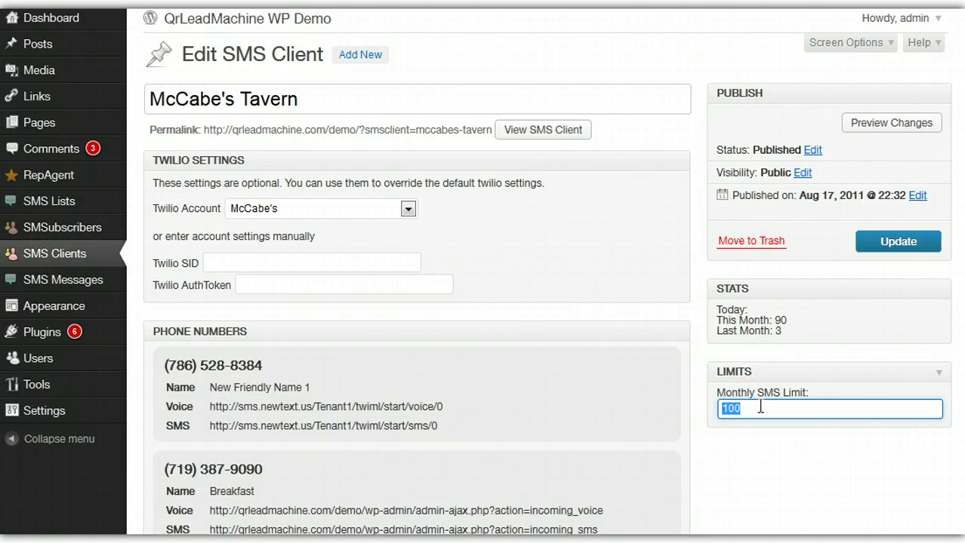
left_click(759, 408)
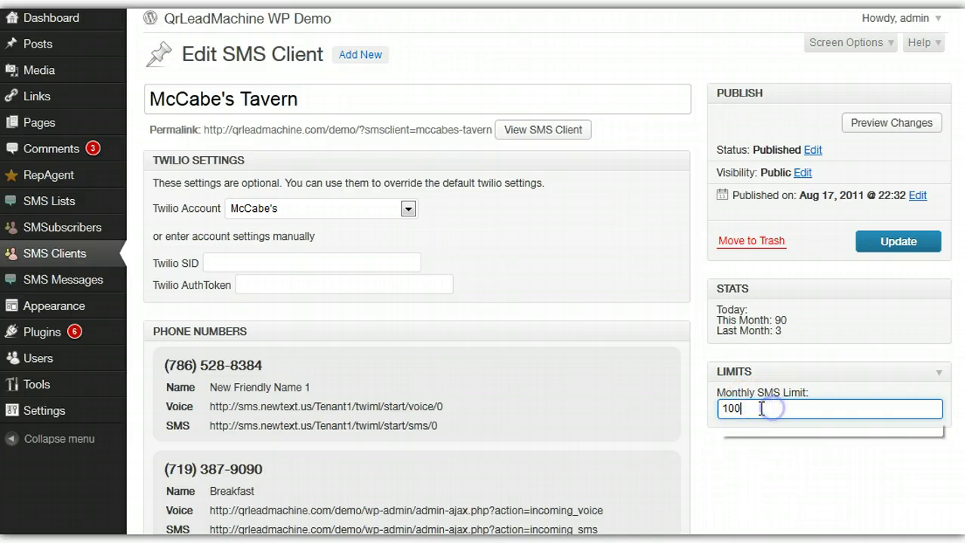
left_click(768, 495)
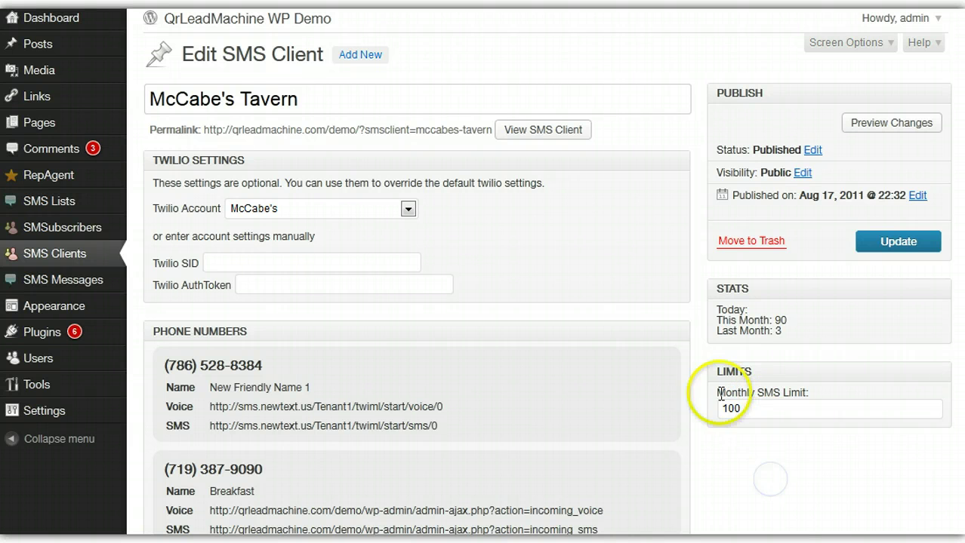
left_click(758, 408)
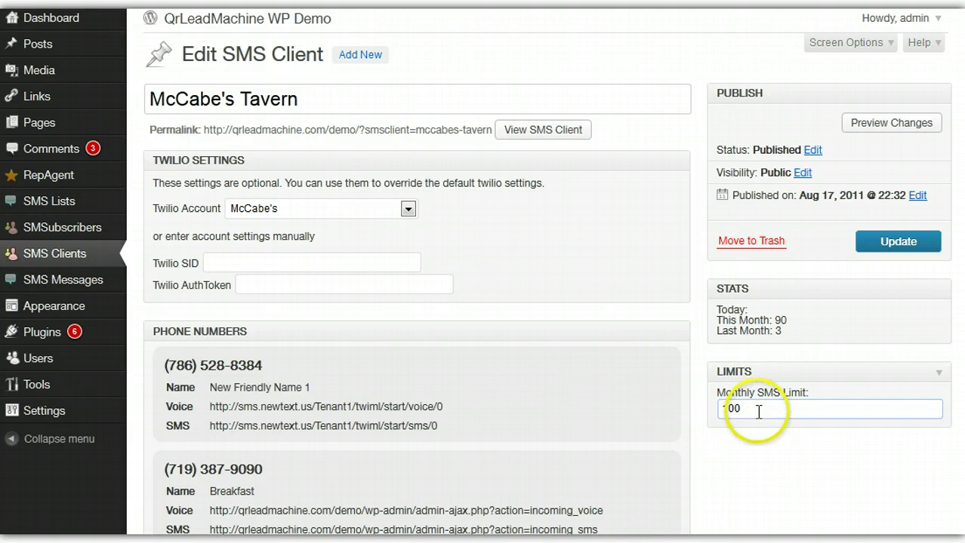
left_click(748, 468)
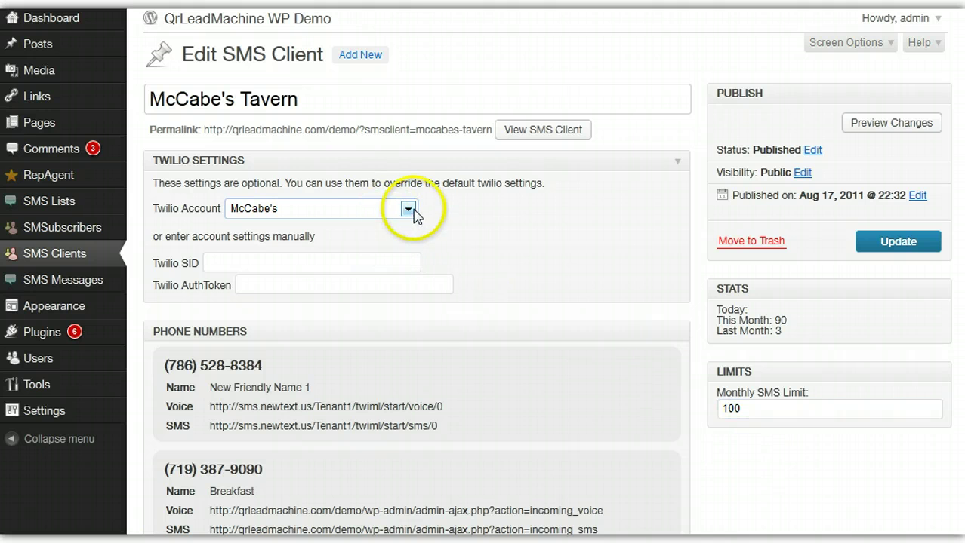
Review the client's Twilio account settings, phone numbers and new phone number search
scroll(432, 316, "down", 3)
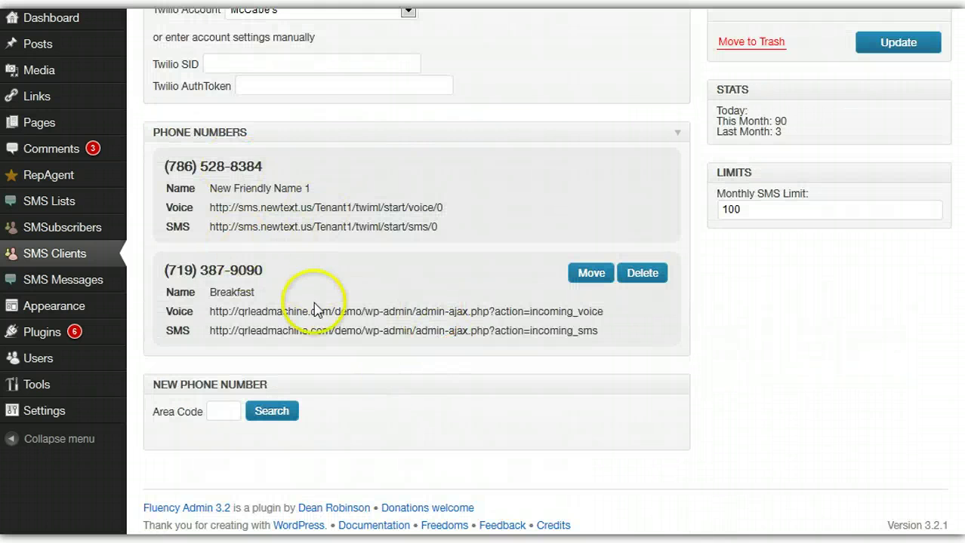
scroll(315, 309, "up", 2)
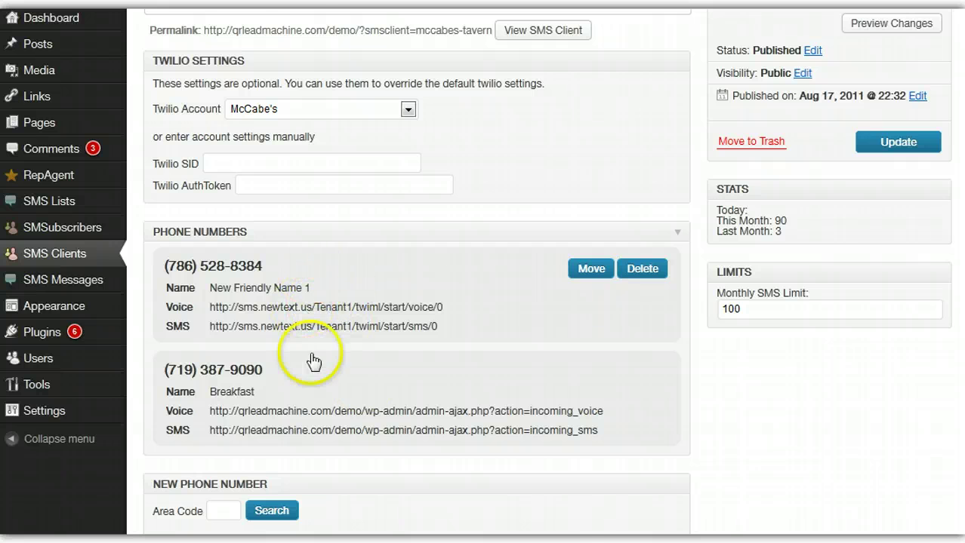
scroll(449, 323, "up", 2)
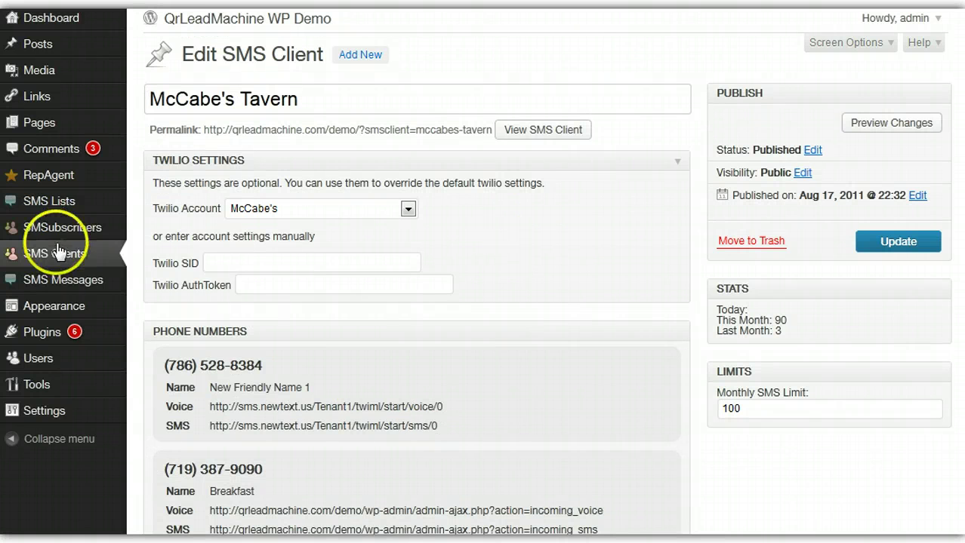
Start a new SMS message and review its title, body, author, lists and scheduling sections
mouse_move(55, 284)
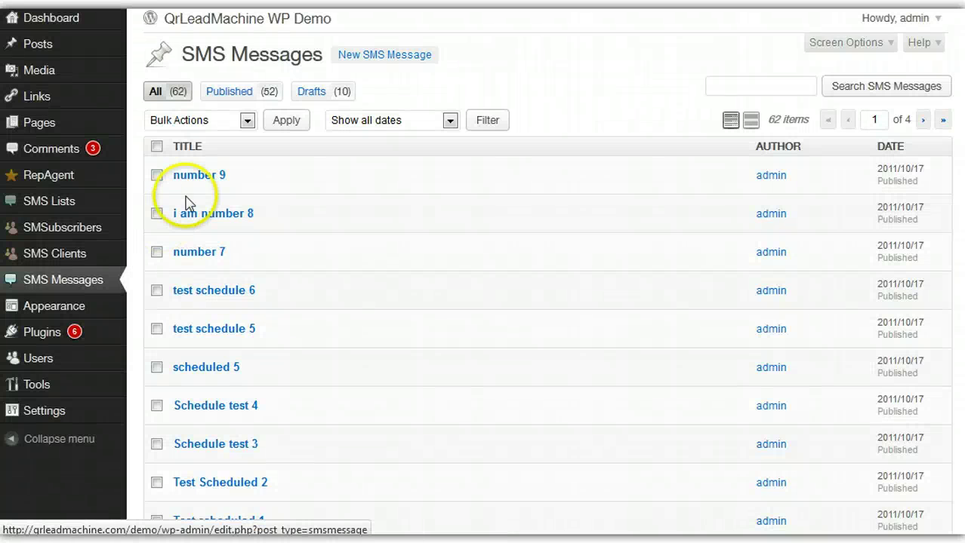
left_click(381, 56)
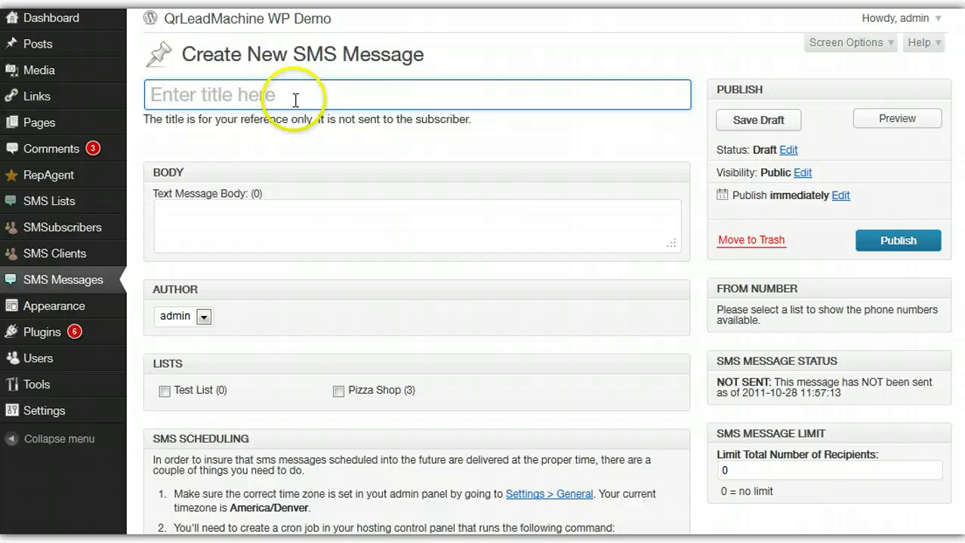
left_click(186, 222)
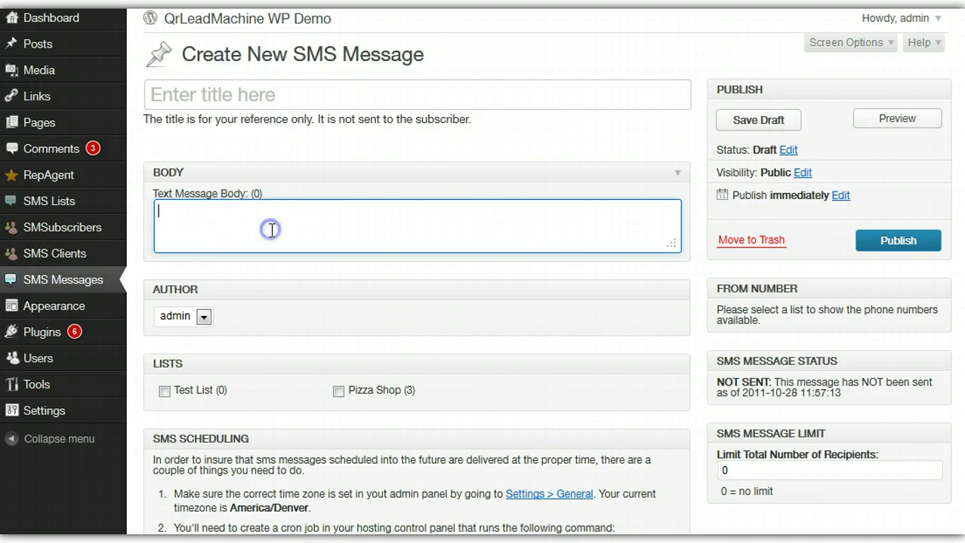
scroll(272, 230, "down", 3)
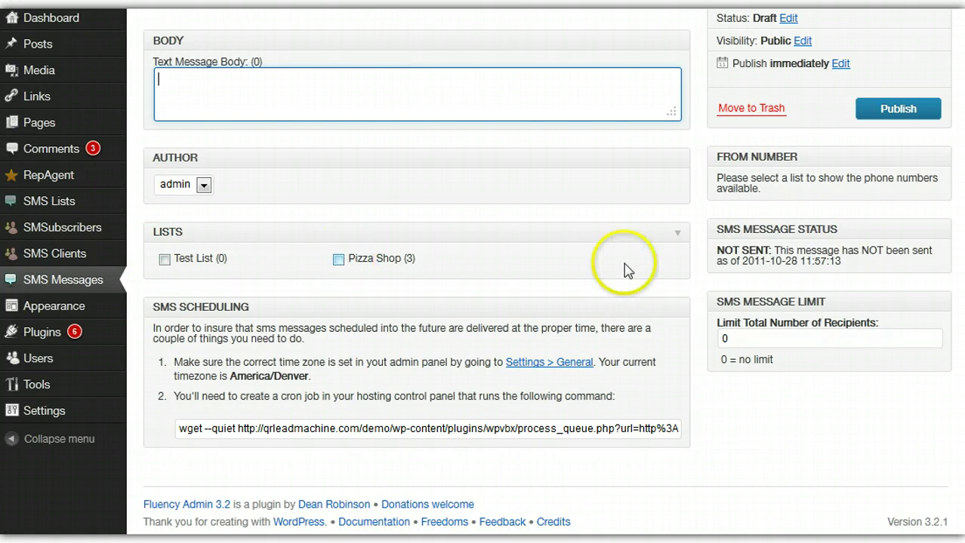
scroll(625, 265, "up", 3)
Limit the new SMS message's total number of recipients to 100
scroll(801, 254, "down", 3)
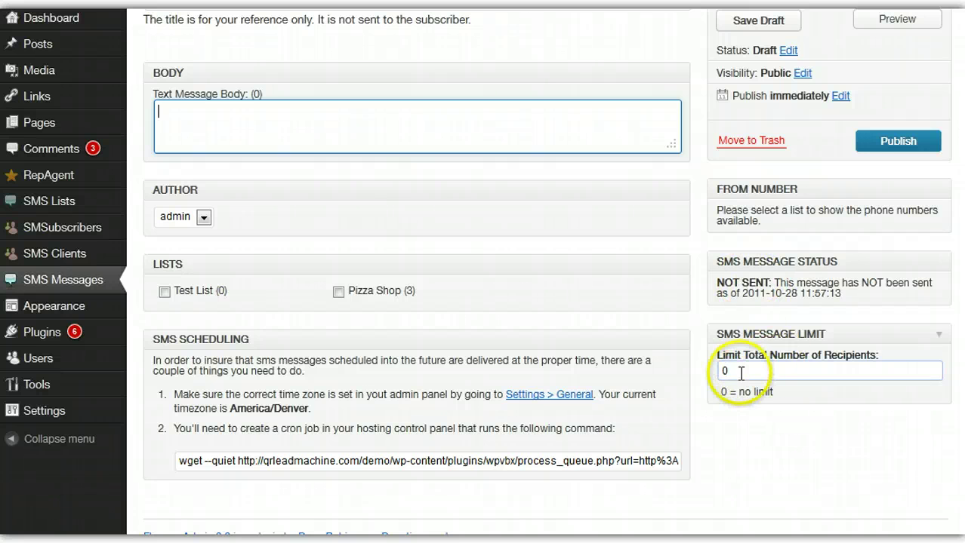
left_click_drag(724, 370, 710, 371)
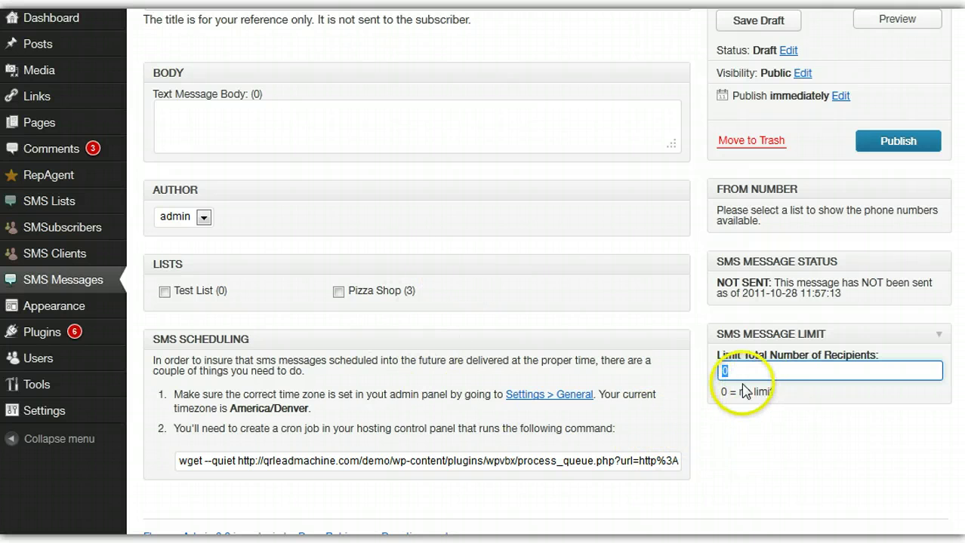
double_click(724, 372)
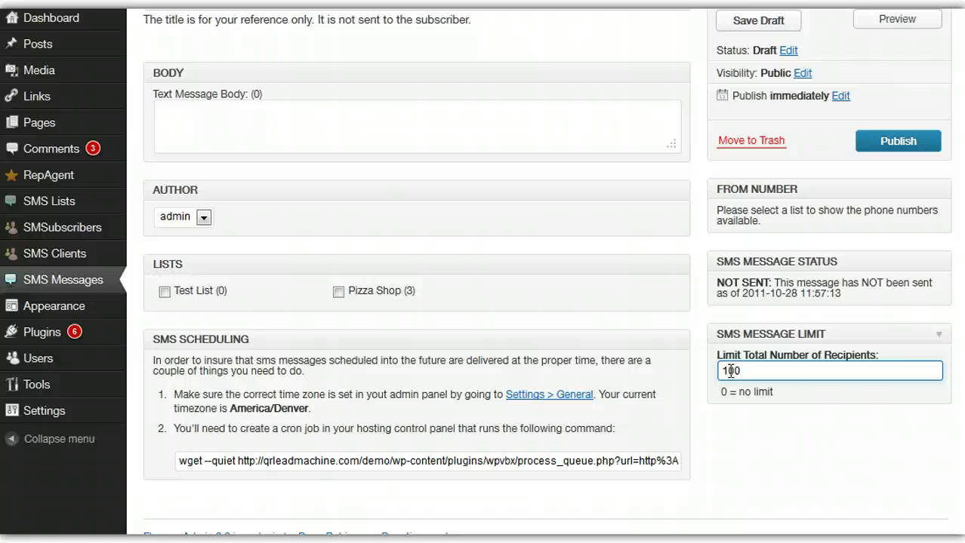
Open the message's publish date for editing and examine the cron job command required for scheduled messages
scroll(815, 172, "up", 3)
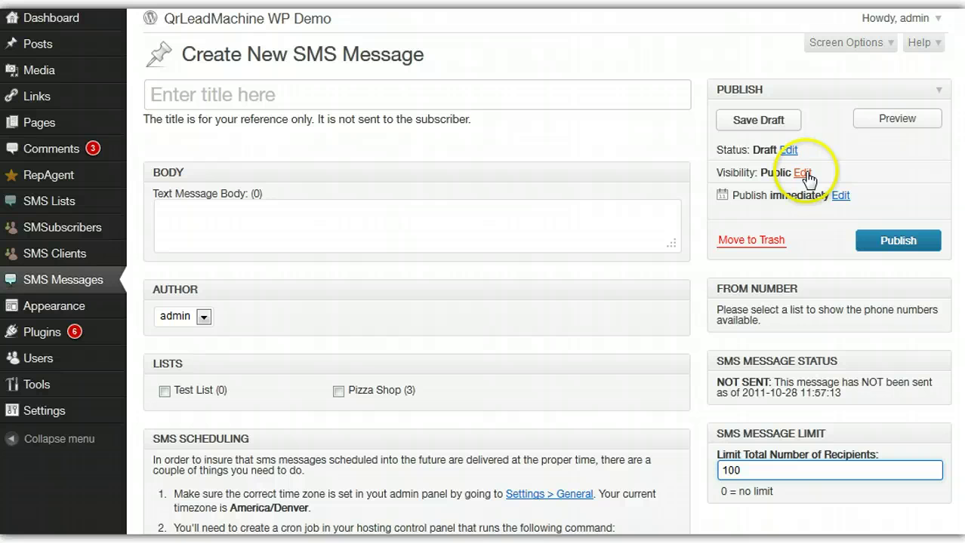
left_click(840, 197)
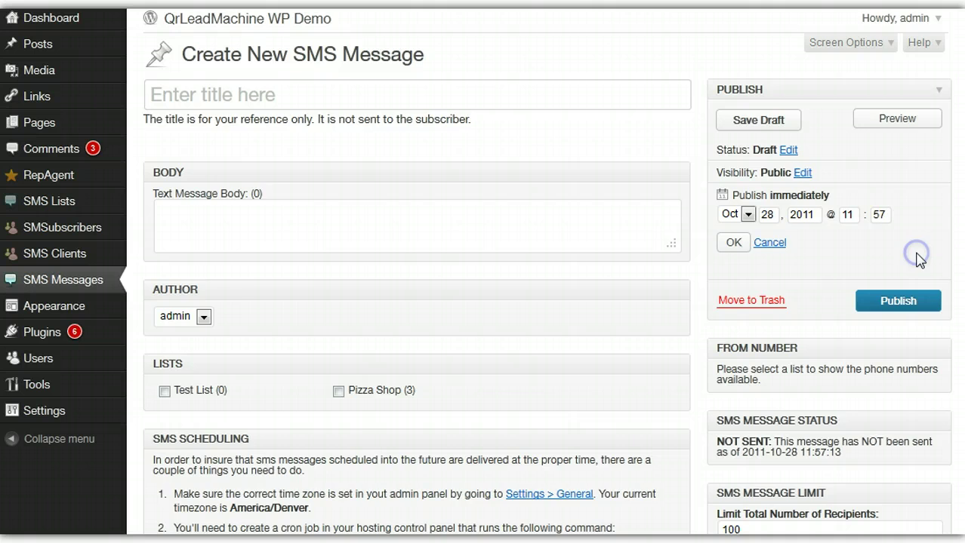
scroll(838, 276, "down", 3)
left_click(259, 428)
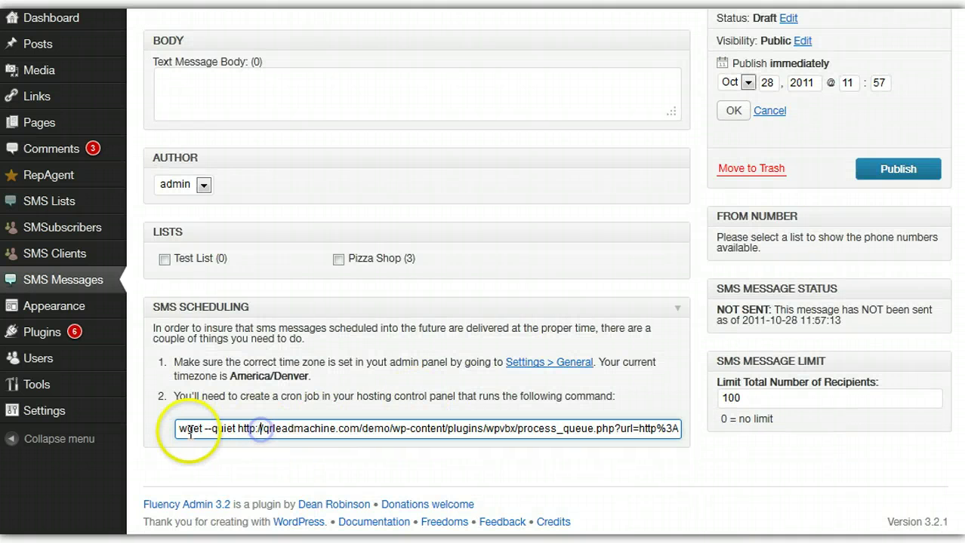
left_click_drag(183, 433, 715, 428)
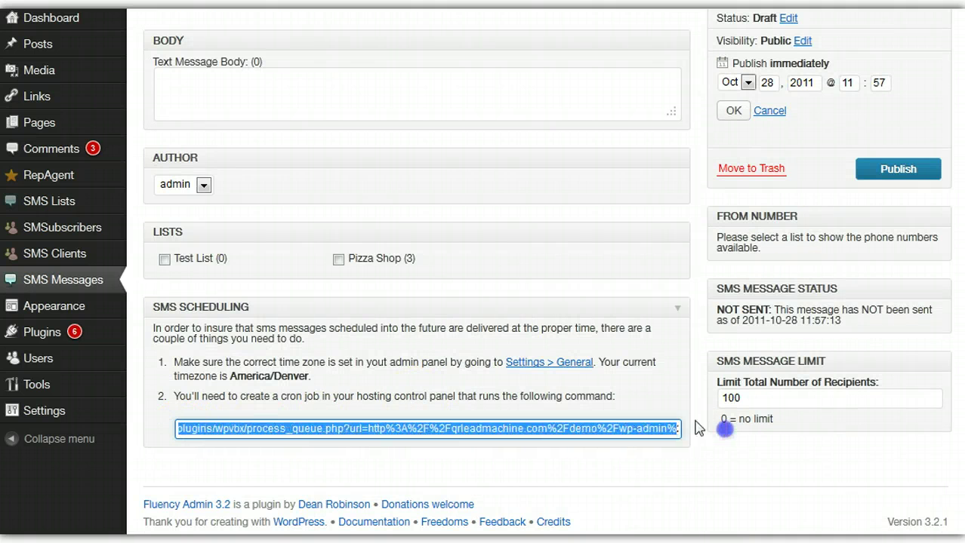
left_click(384, 403)
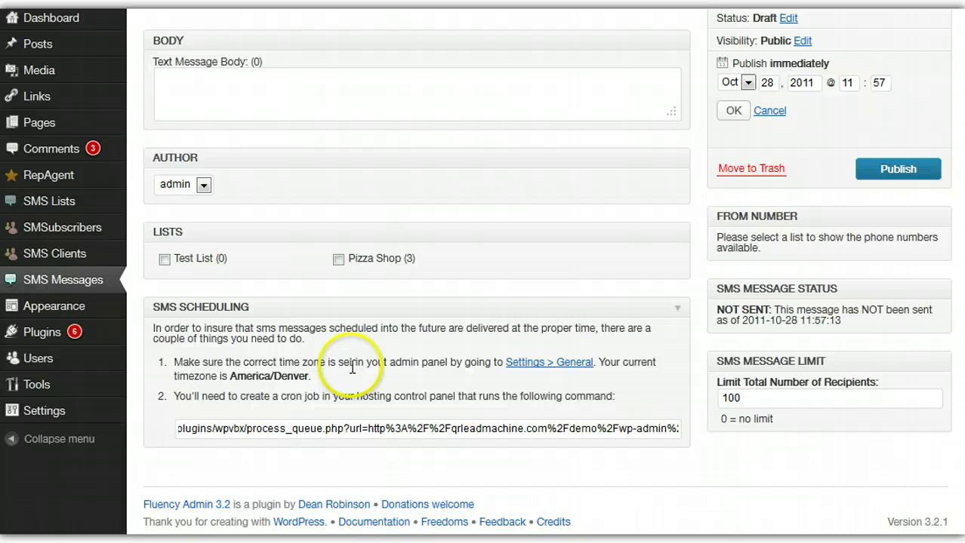
Open the plugin's Twilio settings to view the master SID, auth token and subaccounts
scroll(353, 366, "up", 4)
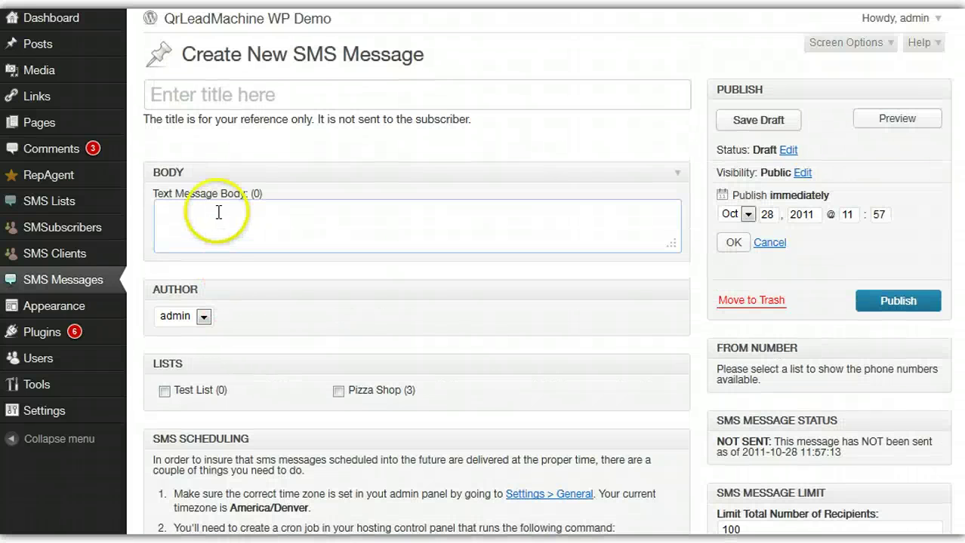
mouse_move(92, 180)
mouse_move(113, 202)
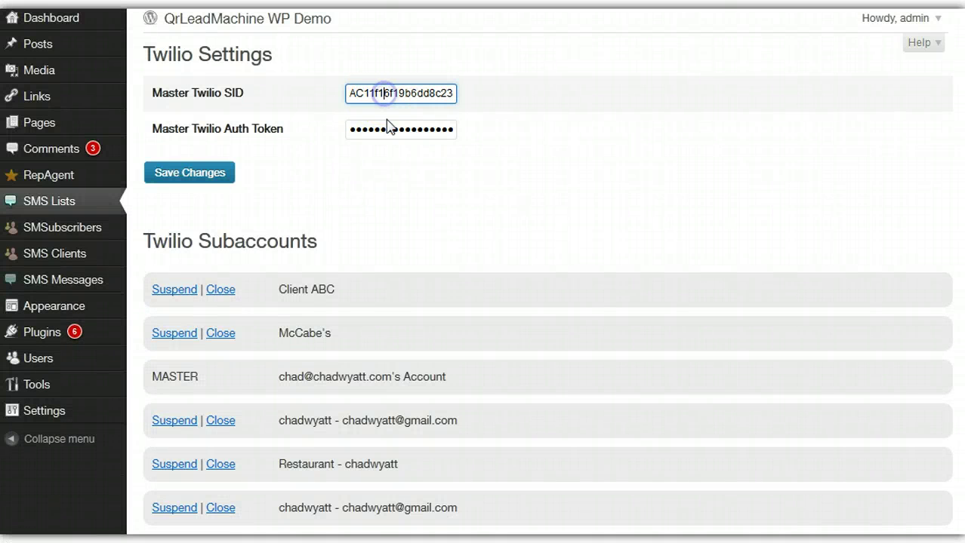
Try to suspend the McCabe's Twilio subaccount
left_click(389, 129)
scroll(423, 249, "down", 3)
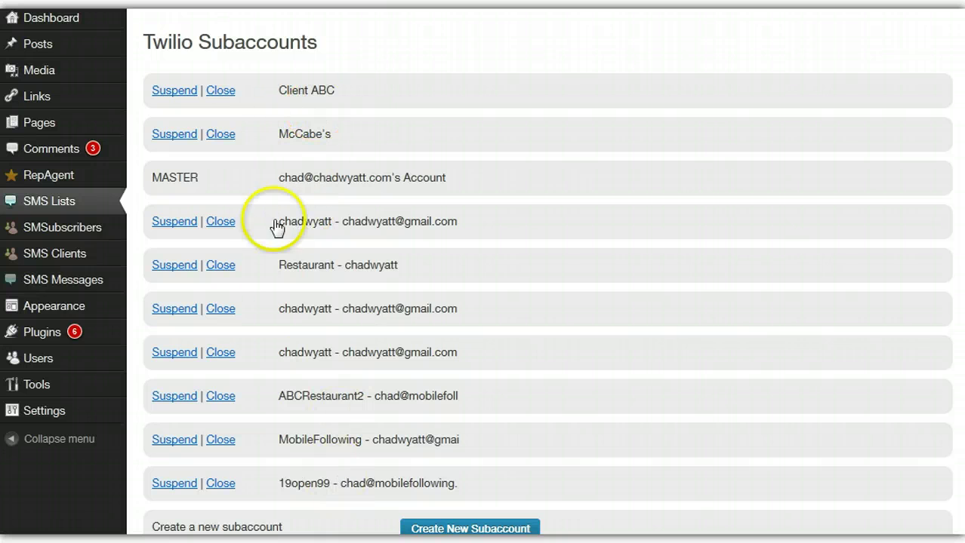
left_click(181, 136)
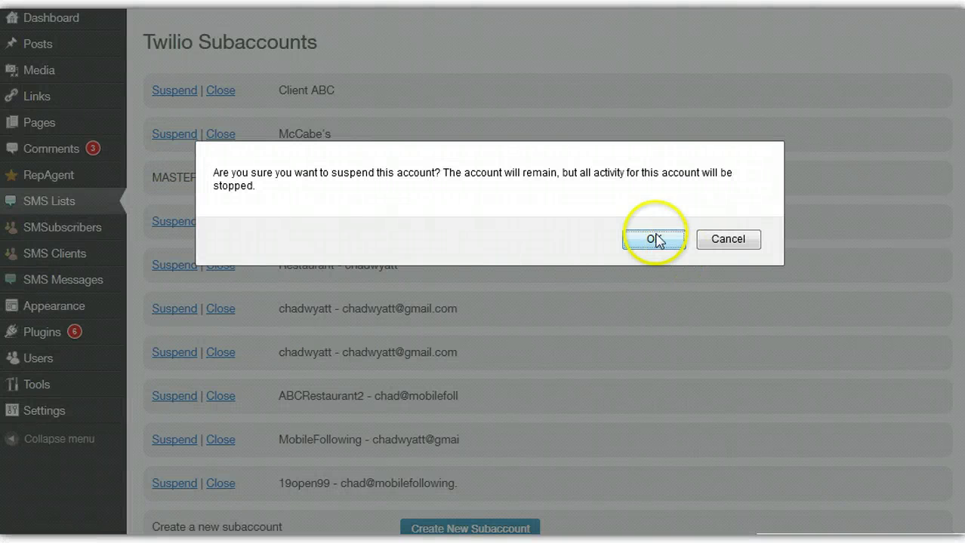
left_click(654, 238)
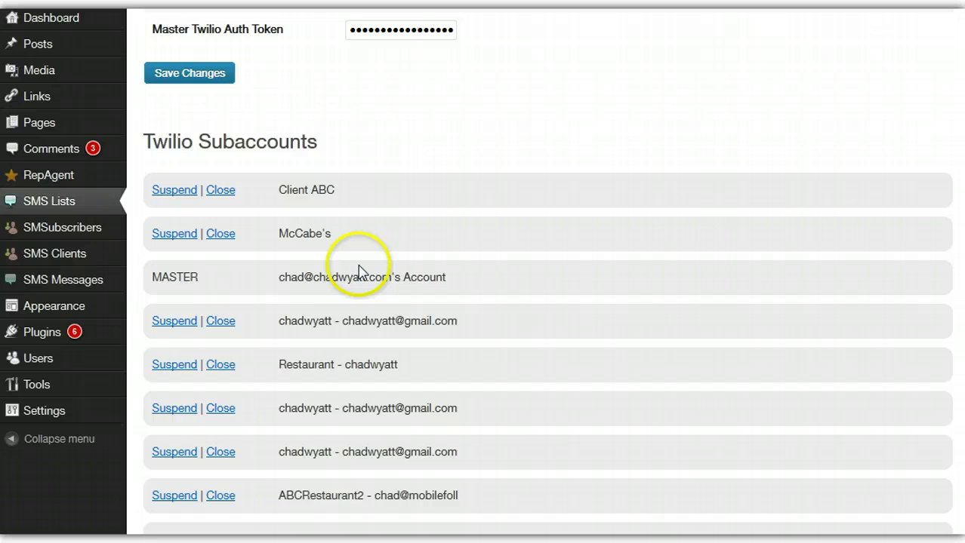
Examine the Twilio subaccounts list, including its suspend and close options and the option for creating a new subaccount
scroll(359, 271, "down", 2)
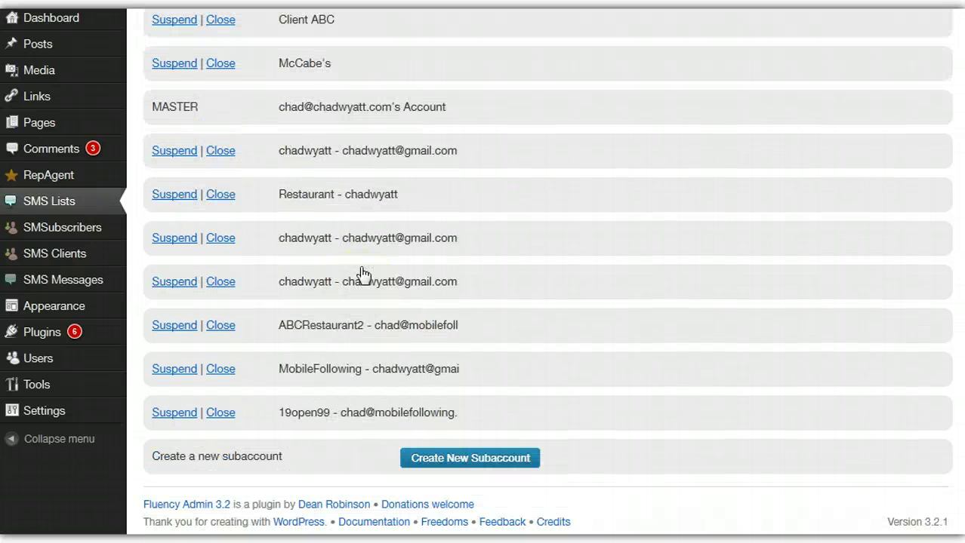
left_click(363, 265)
left_click(452, 199)
scroll(154, 190, "up", 2)
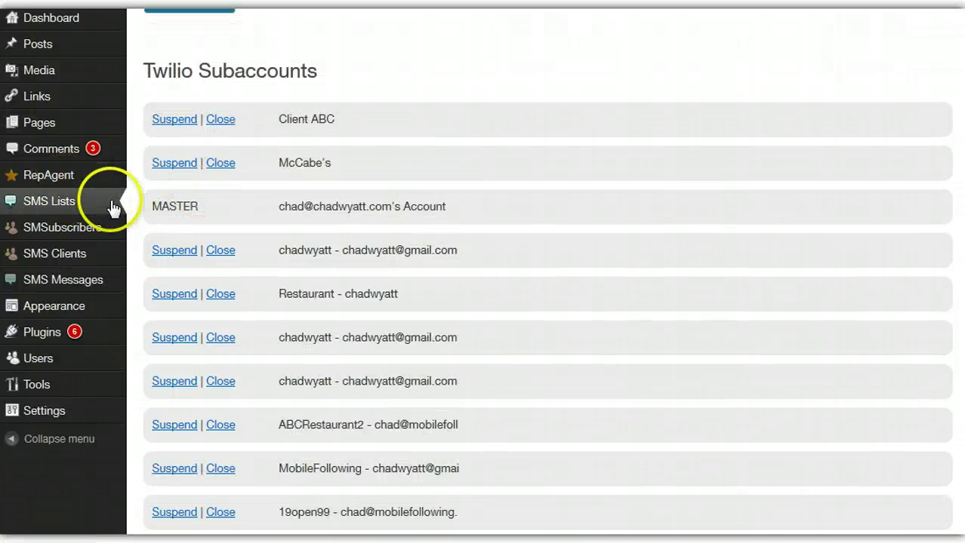
mouse_move(104, 206)
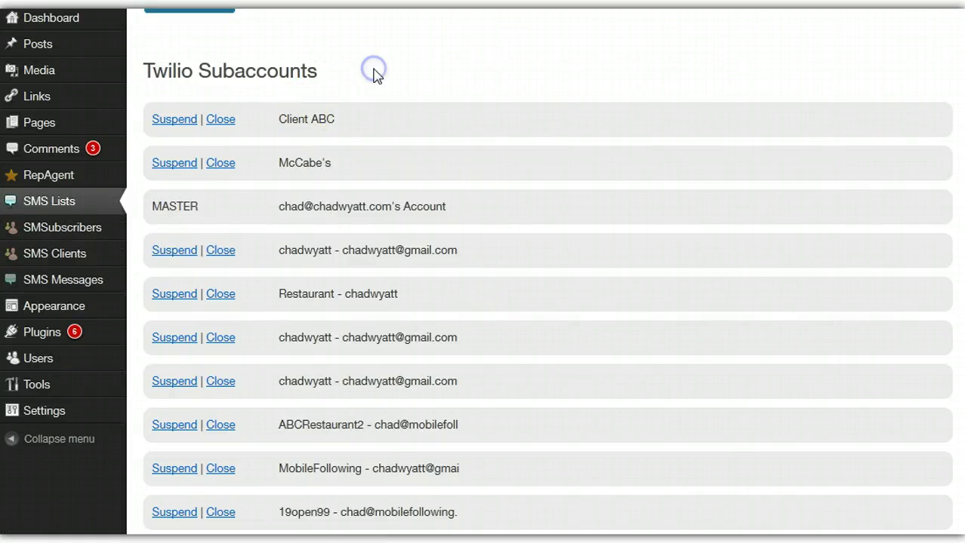
scroll(373, 69, "up", 3)
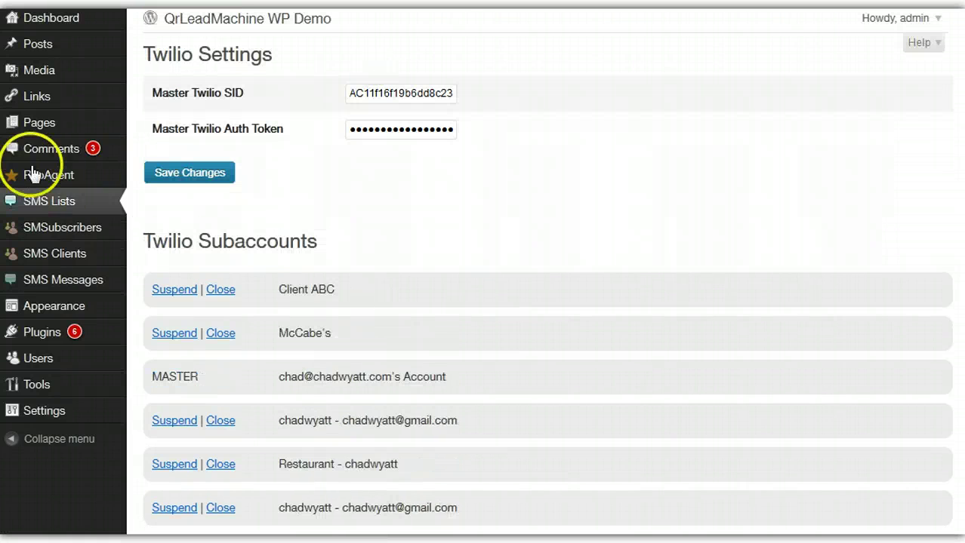
Return to the SMS Lists overview and reveal the available actions for the Pizza Shop list
left_click(56, 208)
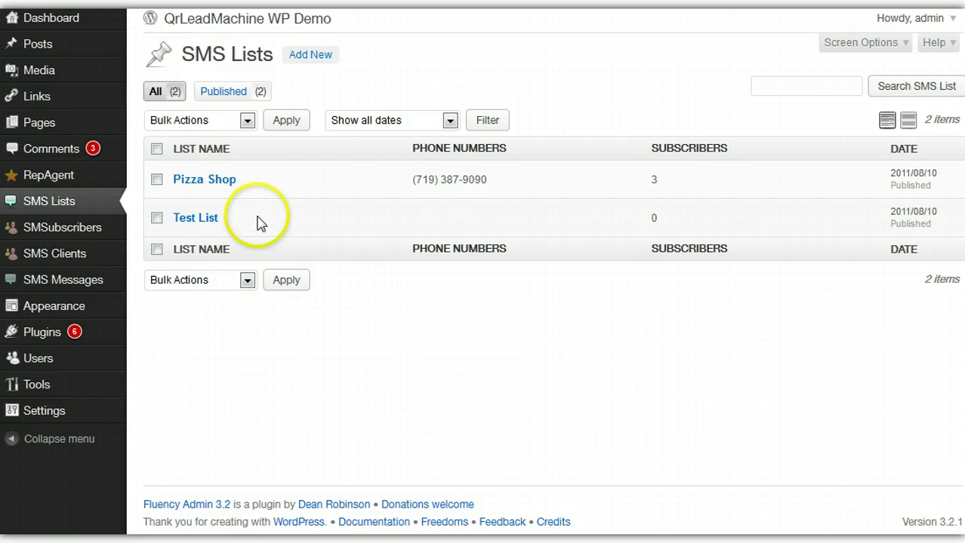
mouse_move(255, 208)
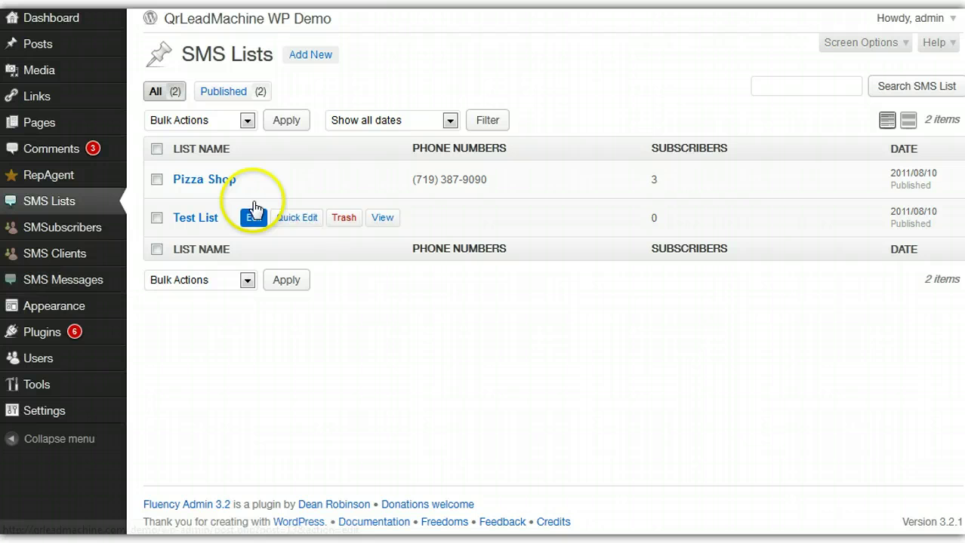
mouse_move(254, 189)
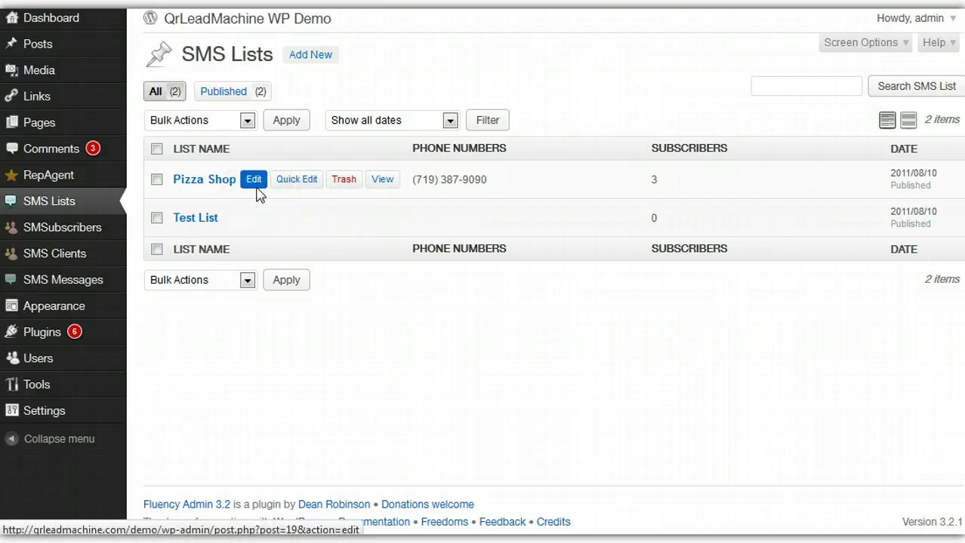